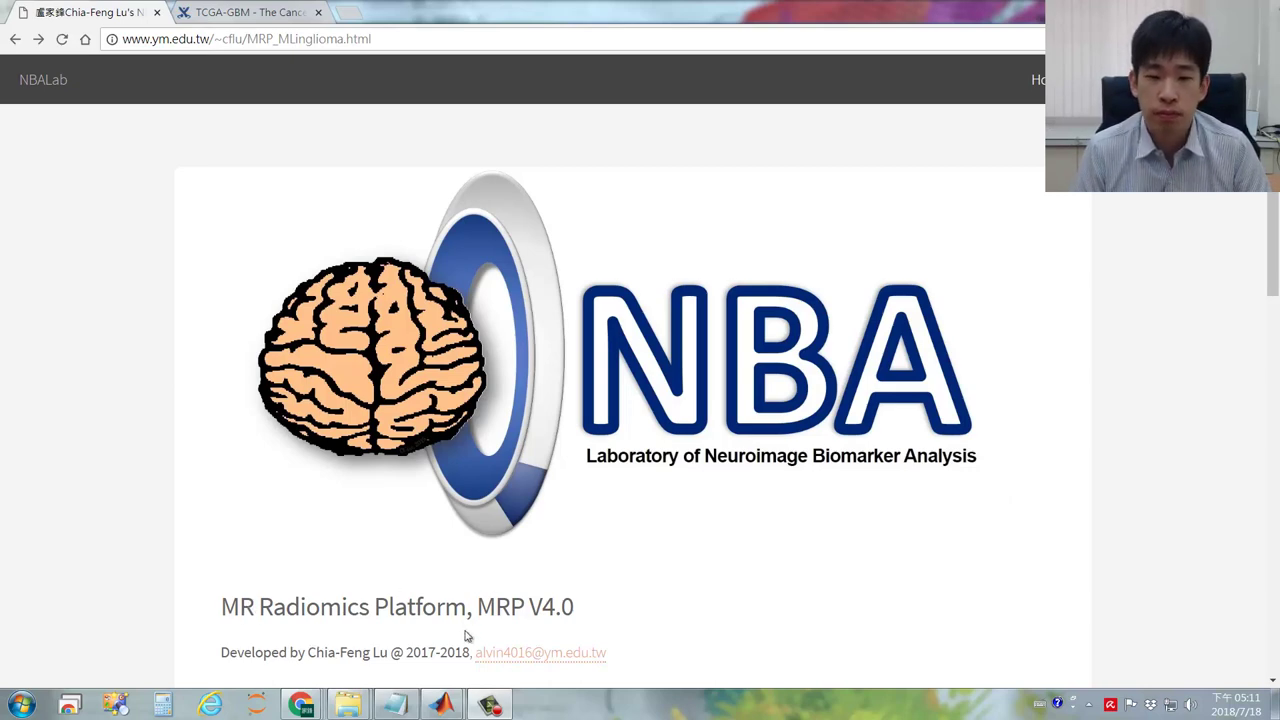
Step: Bring the DICOM Image Process Platform window in front of Chrome from the MATLAB taskbar
mouse_move(441, 705)
click(518, 625)
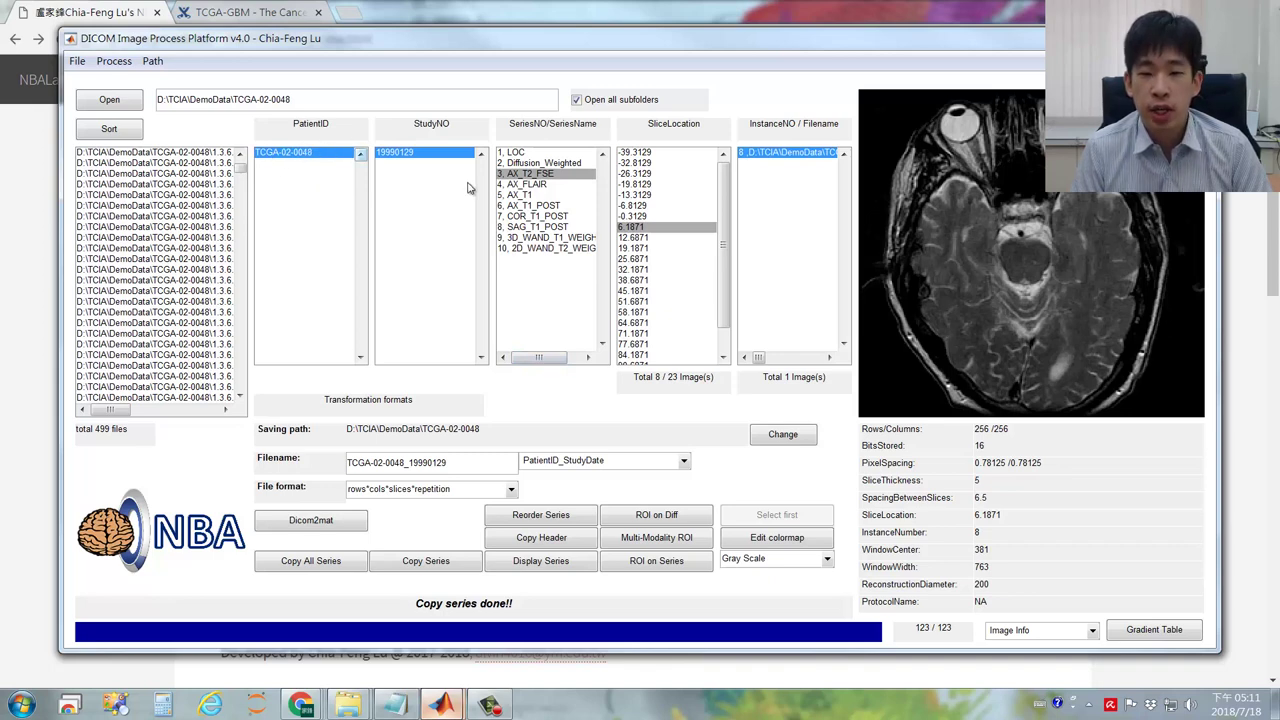
Step: Open the Multi-Modality ROI coregistration window and select series 6, AX_T1_POST
click(647, 539)
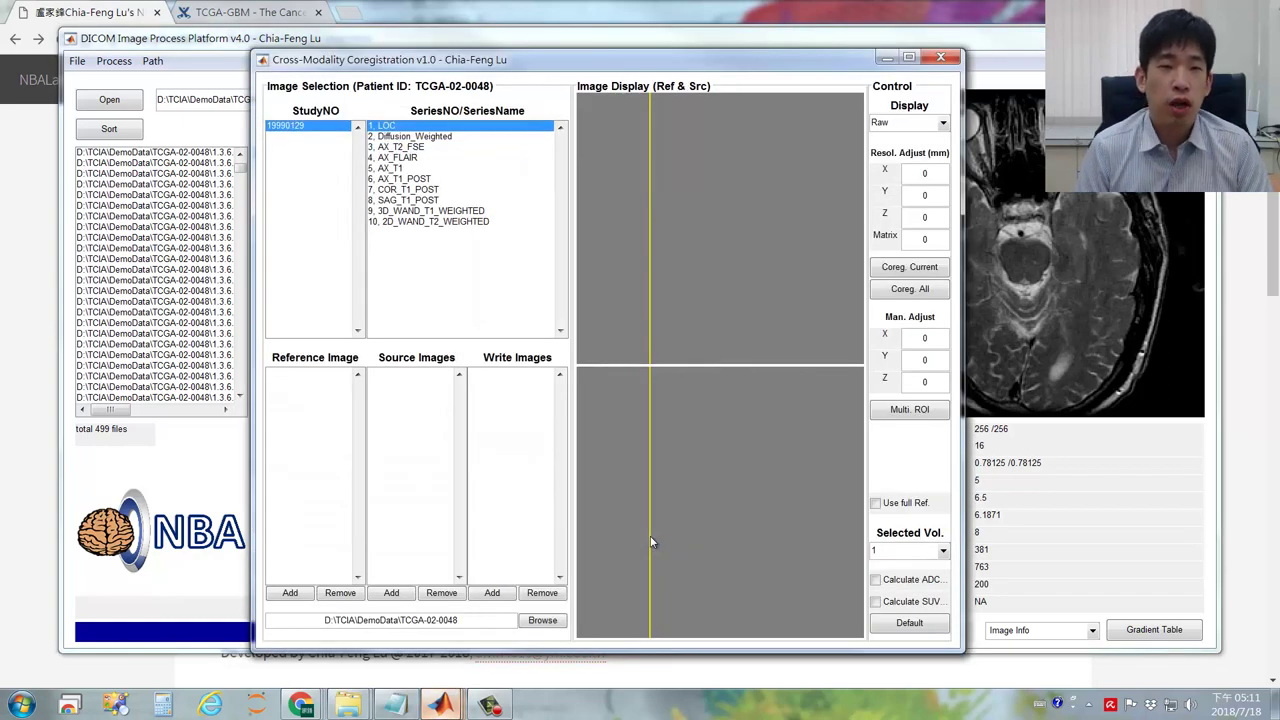
drag(396, 66, 630, 72)
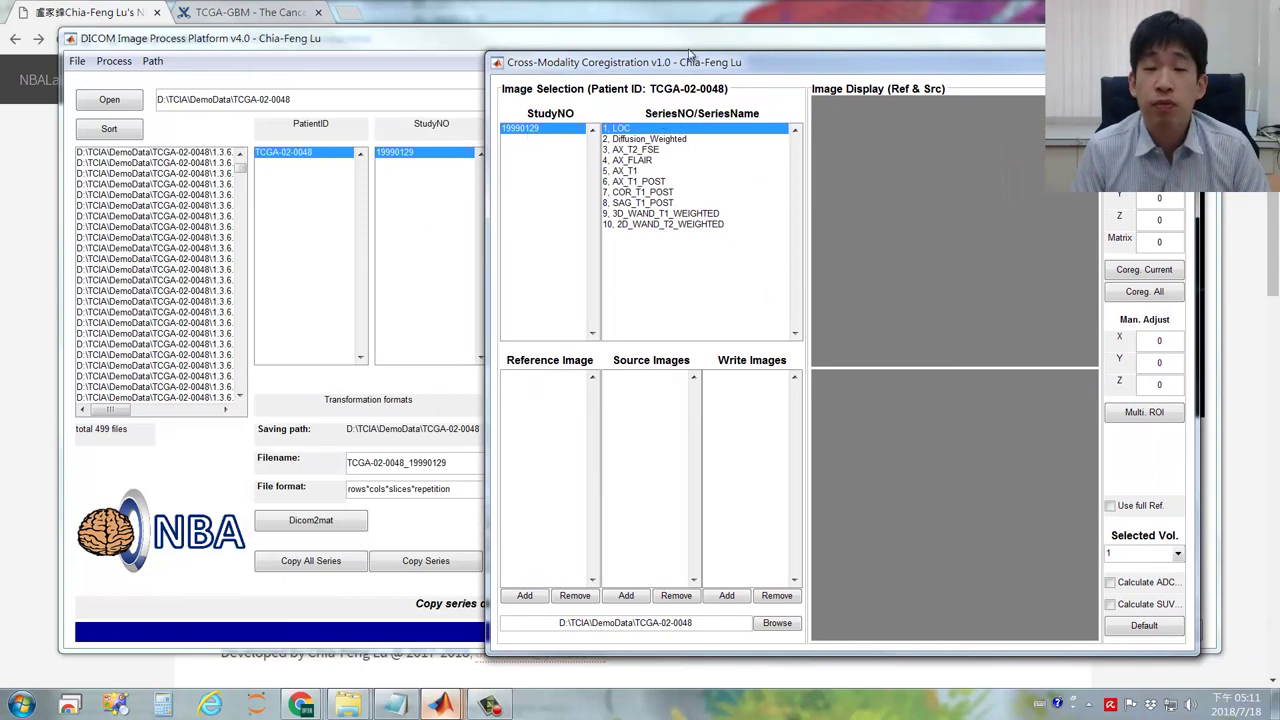
drag(690, 65, 423, 77)
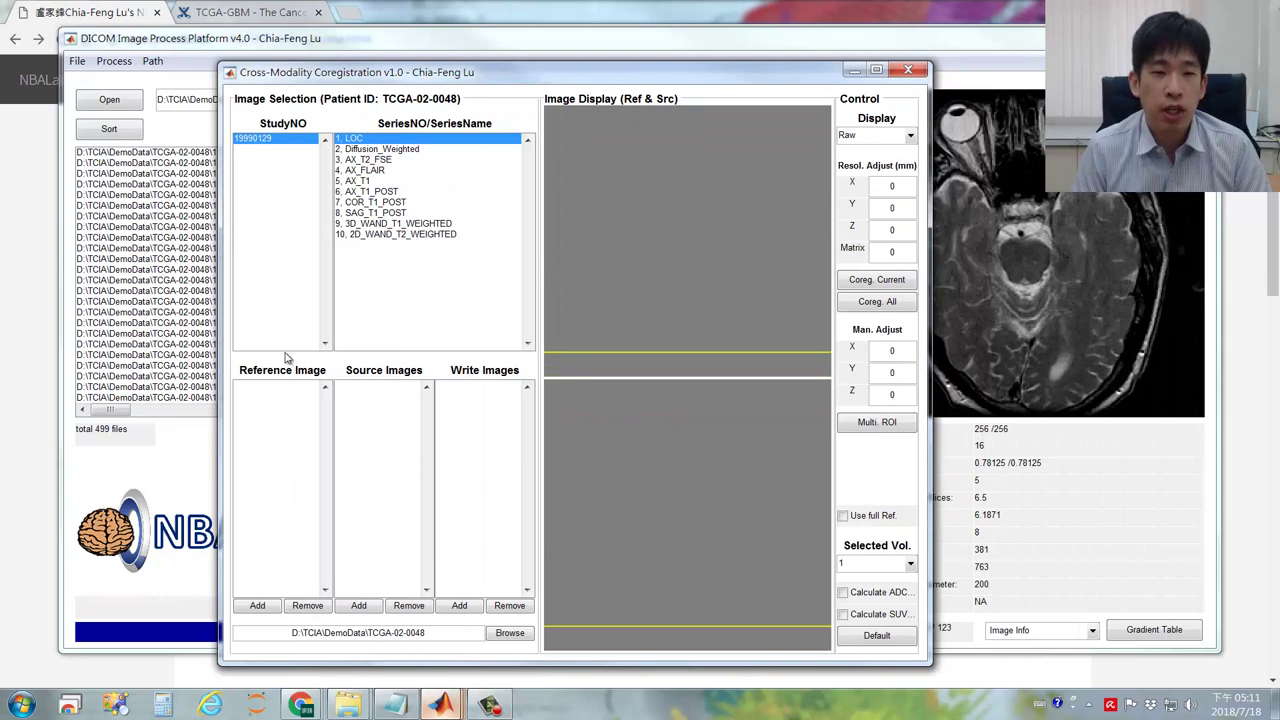
click(370, 192)
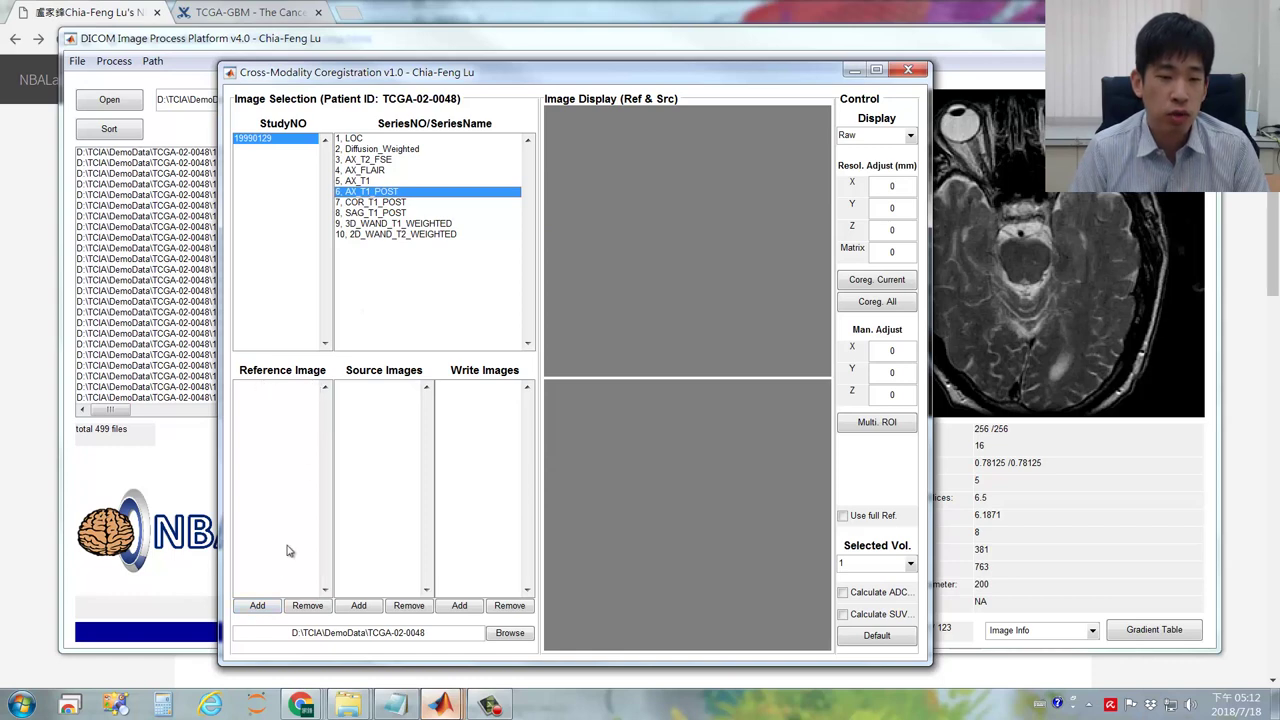
Step: Make AX_T1_POST the reference and add Diffusion_Weighted, AX_T2_FSE and AX_FLAIR as sources
click(258, 607)
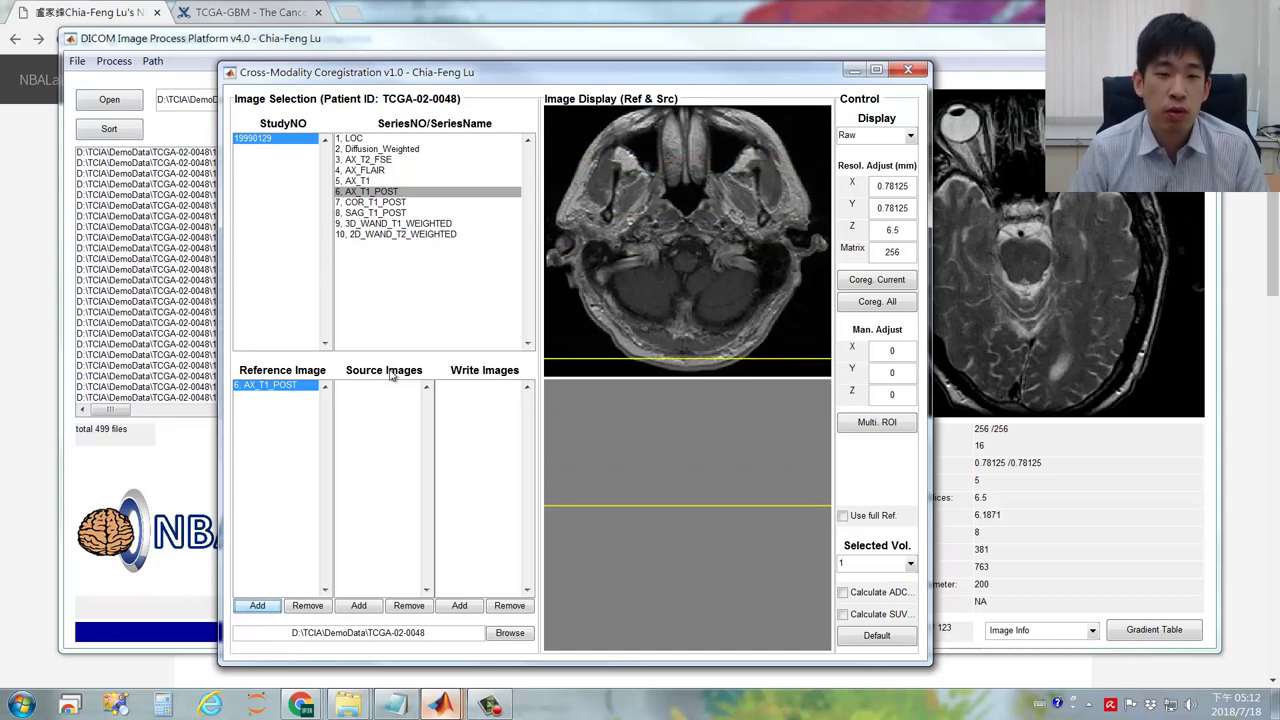
click(380, 161)
shift+click(378, 171)
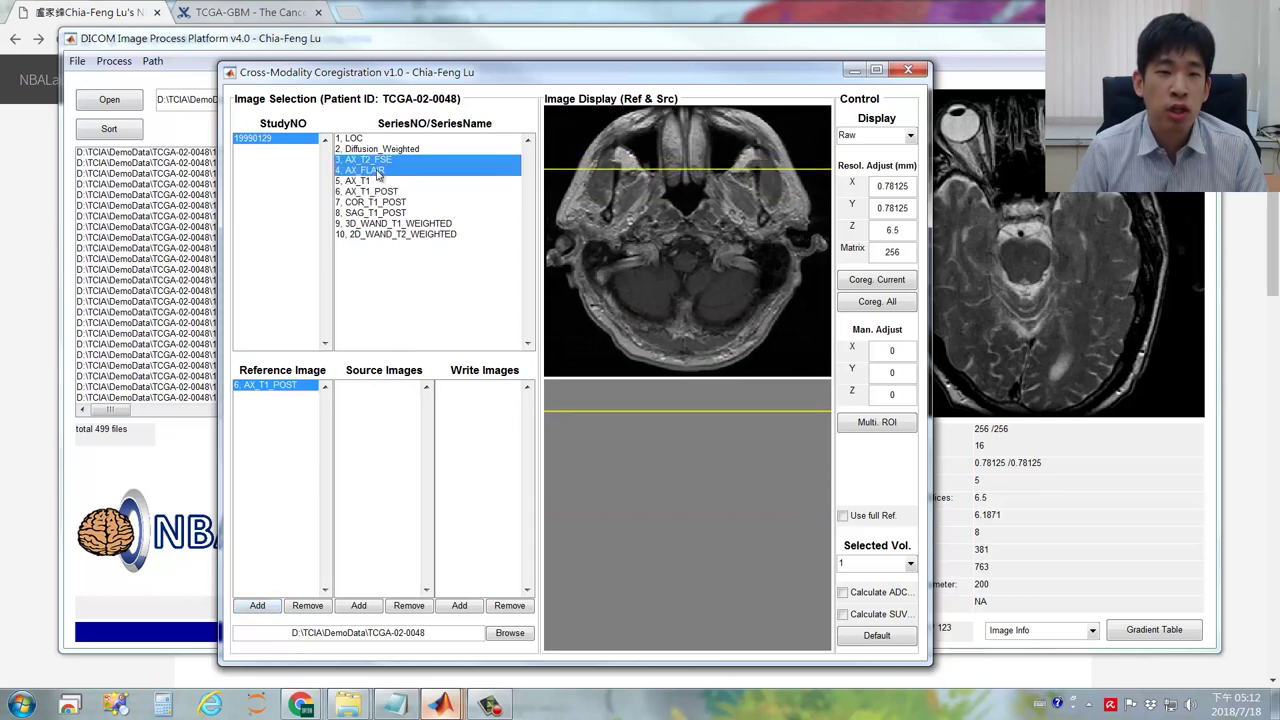
ctrl+click(378, 152)
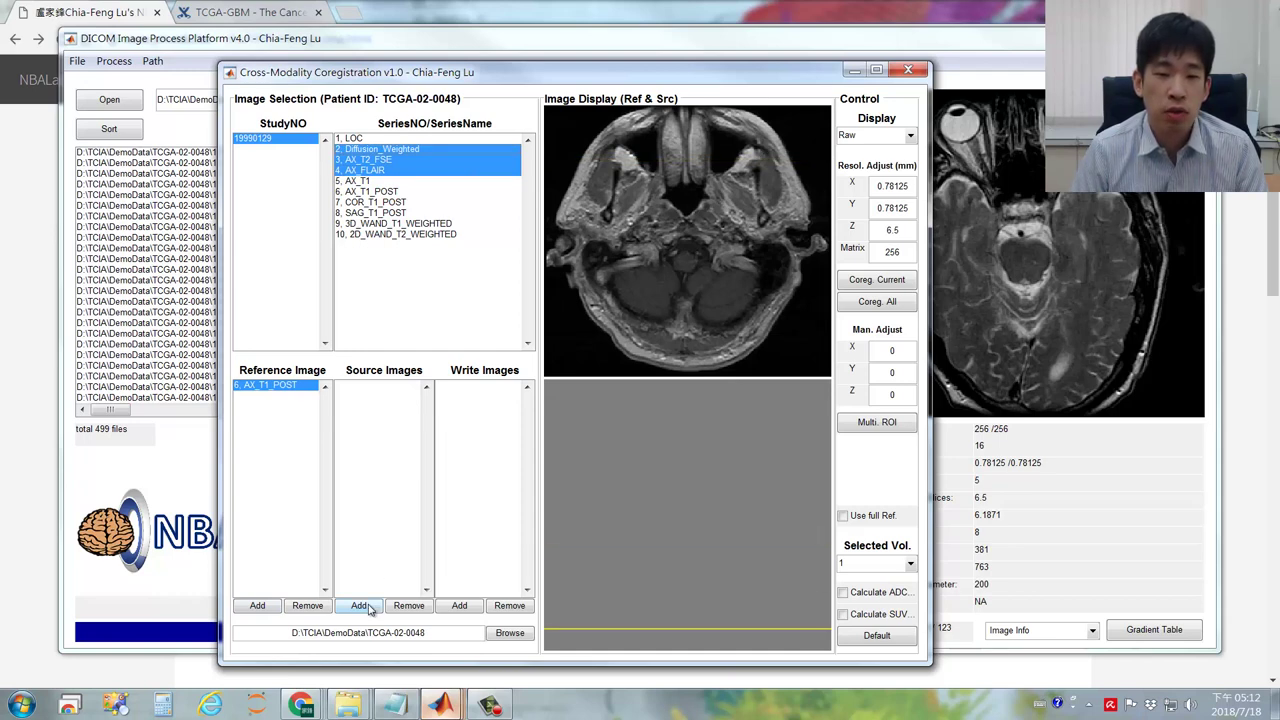
click(368, 608)
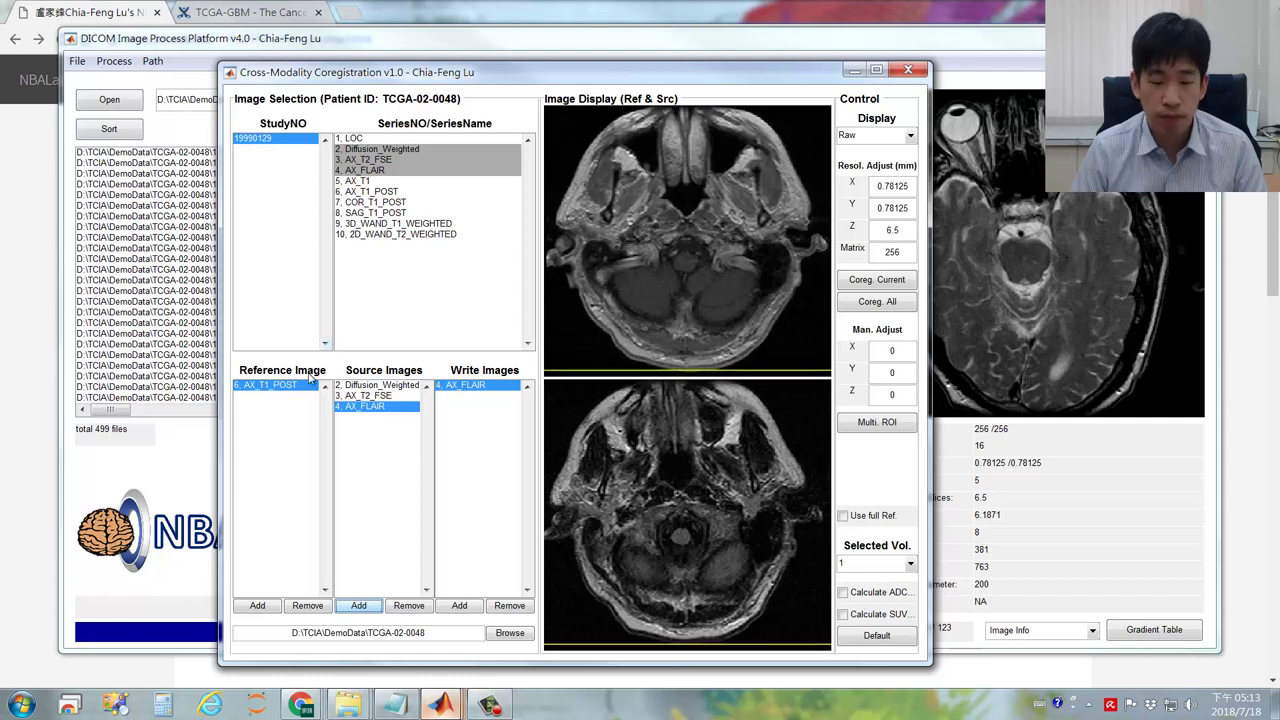
Step: Select AX_T2_FSE as the write image and place a crosshair on both displayed slices
click(370, 386)
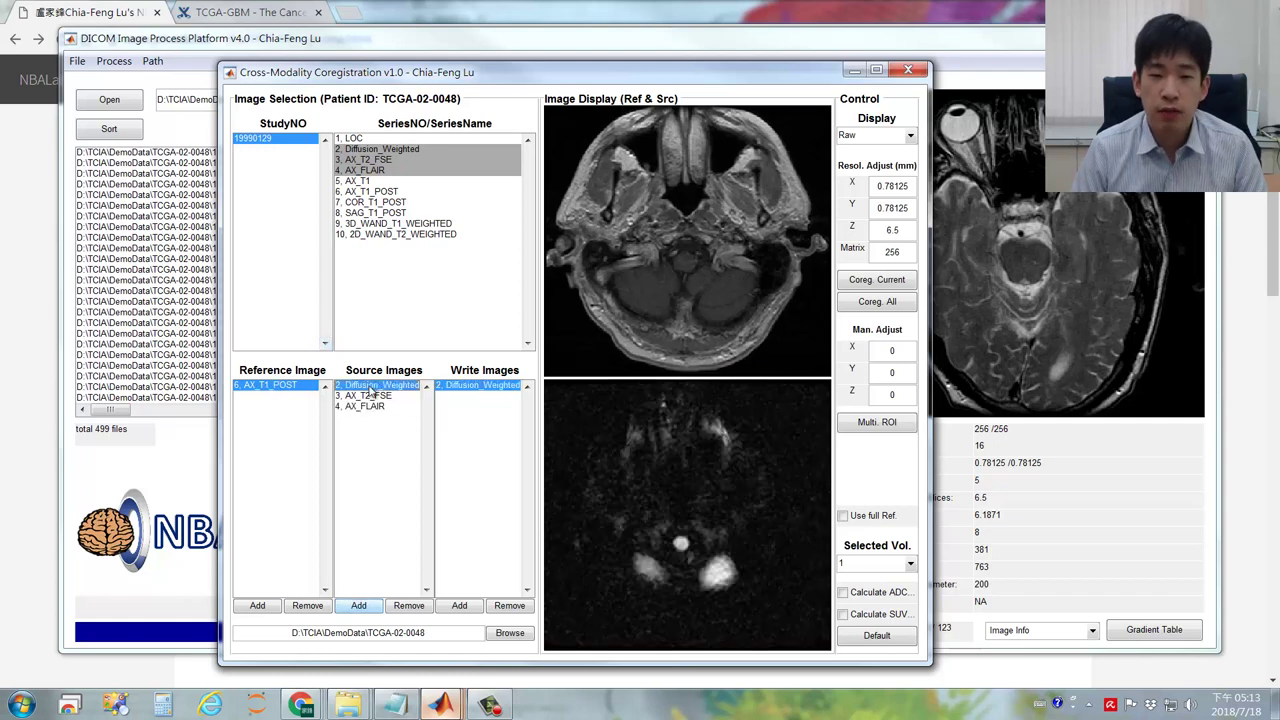
click(373, 396)
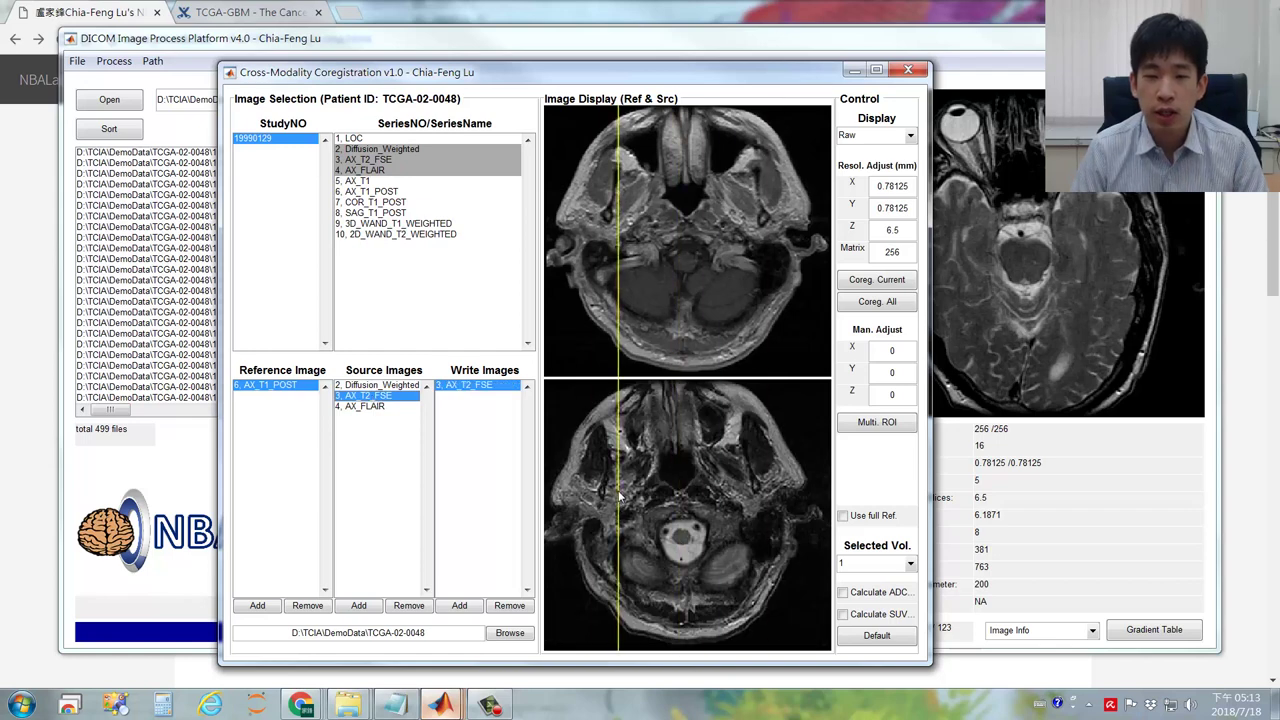
click(690, 271)
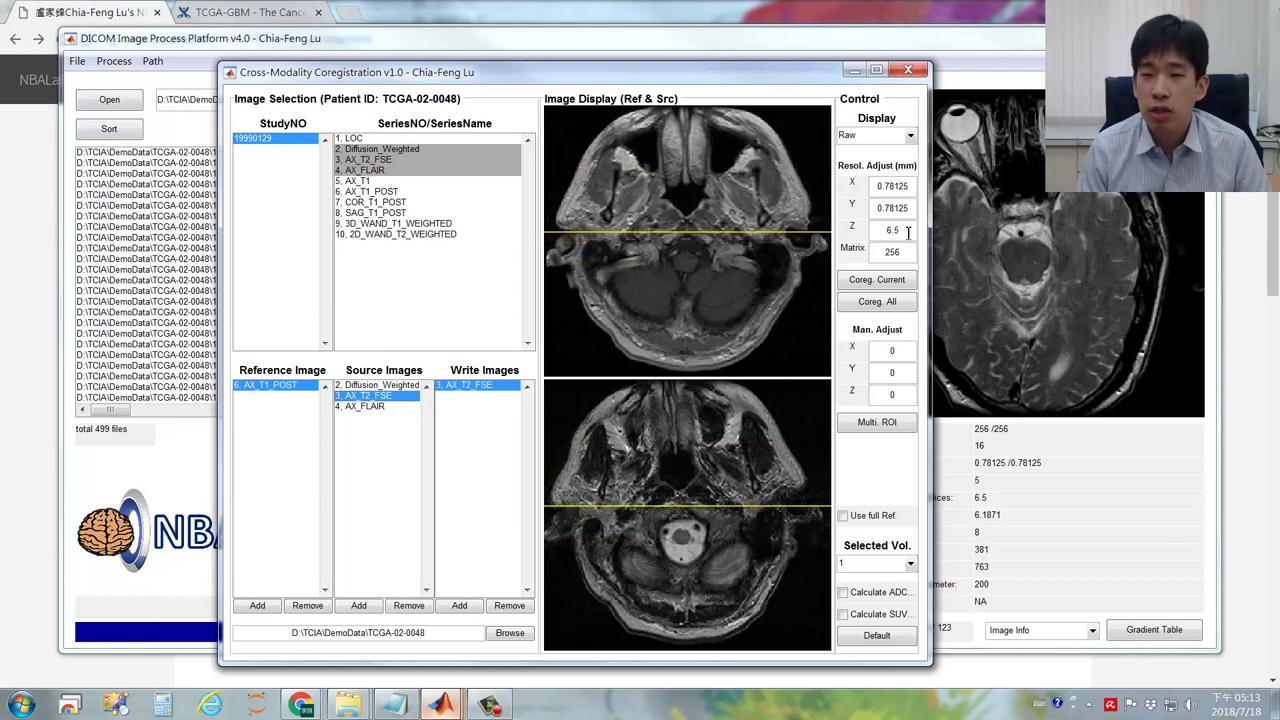
Step: Reset the resolution to defaults of 0.75 × 0.75 × 3.00 mm with matrix 300
drag(903, 231, 887, 231)
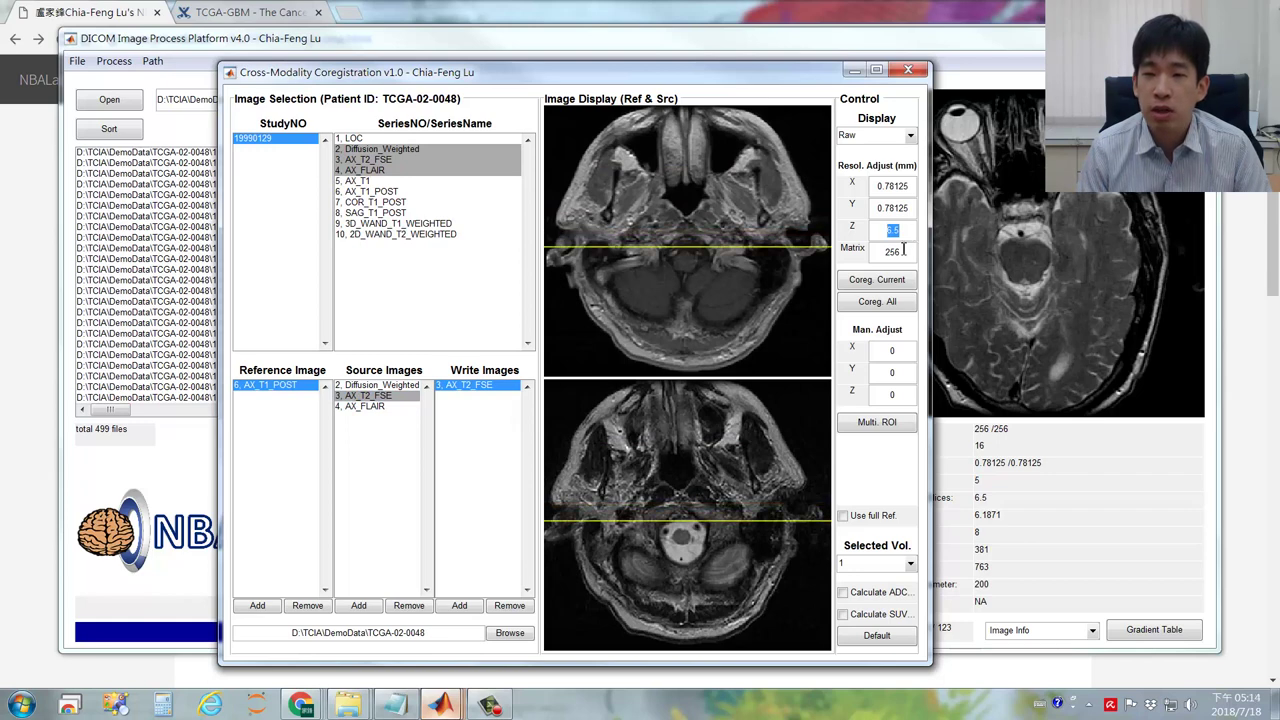
drag(901, 254, 886, 254)
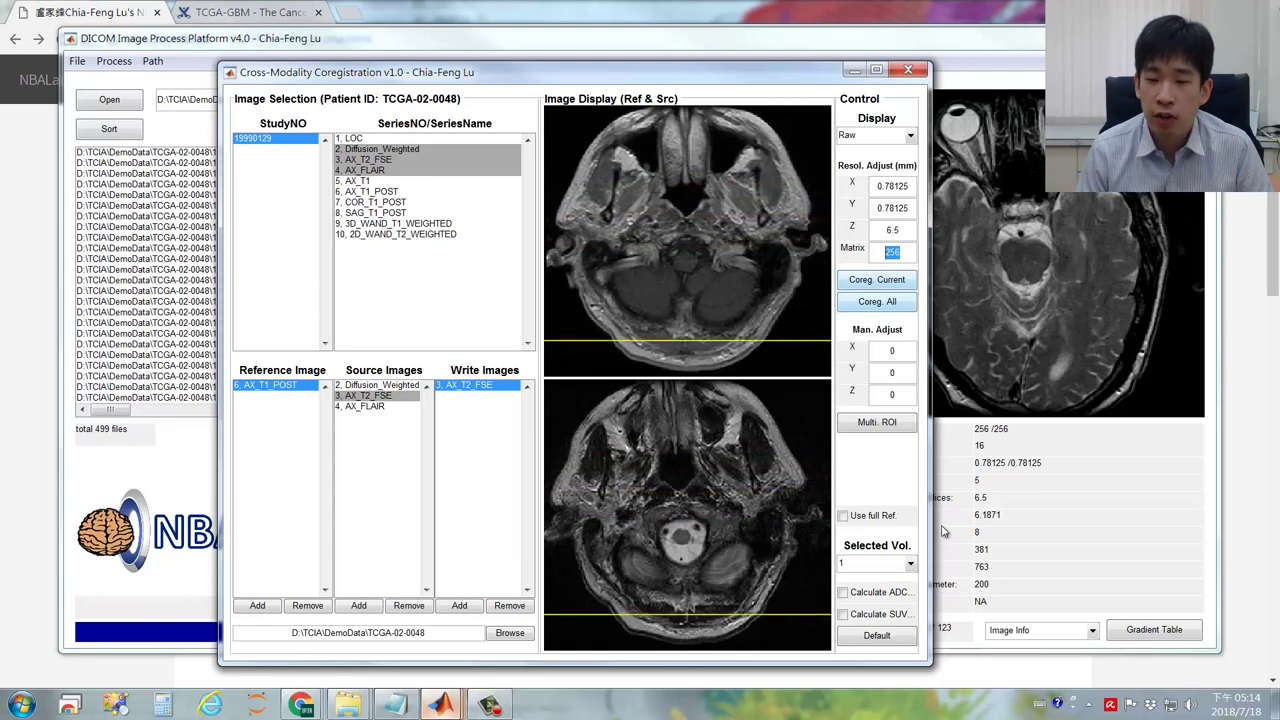
click(876, 636)
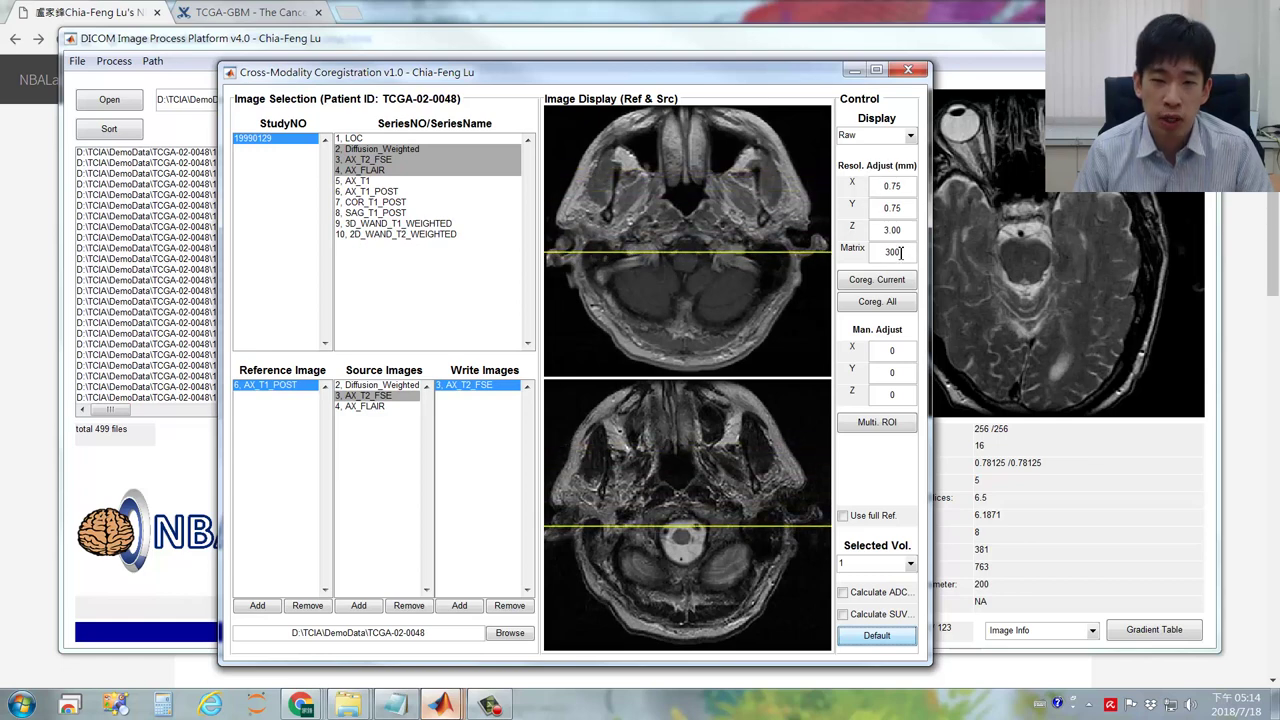
key(Tab)
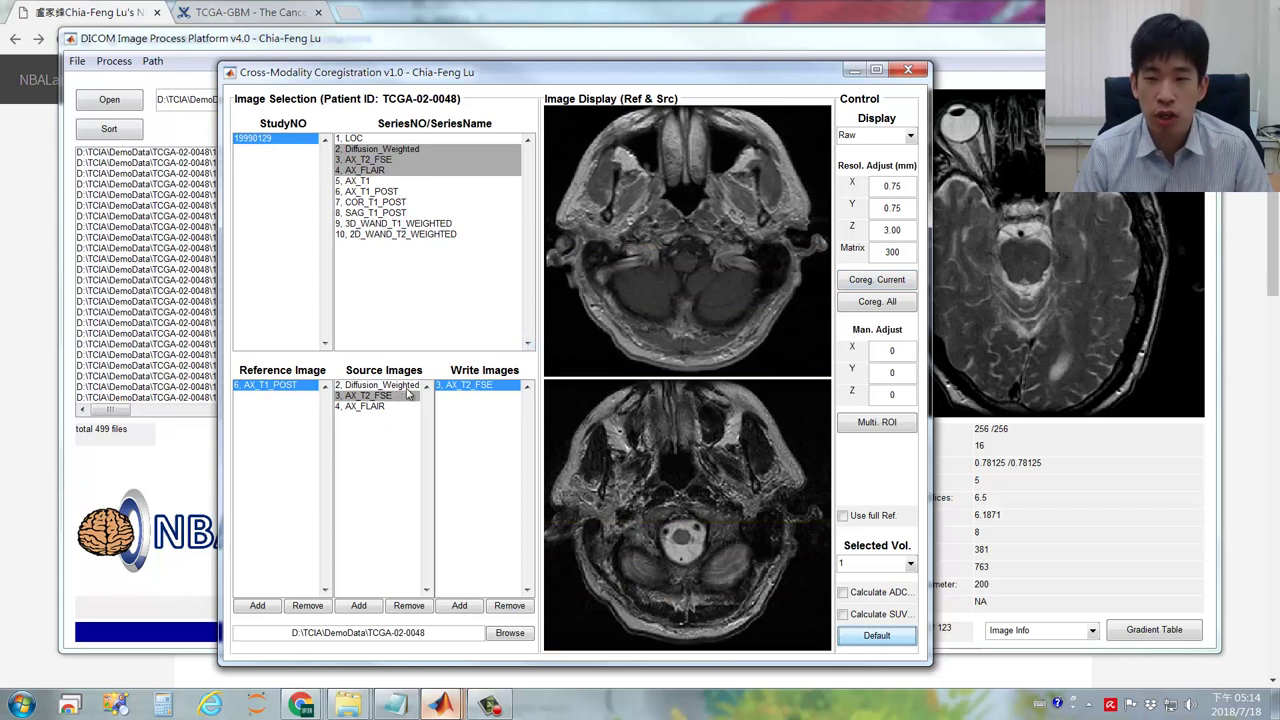
Step: Coregister all source series to AX_T1_POST, keep volume 1, and display Diffusion_Weighted
click(866, 283)
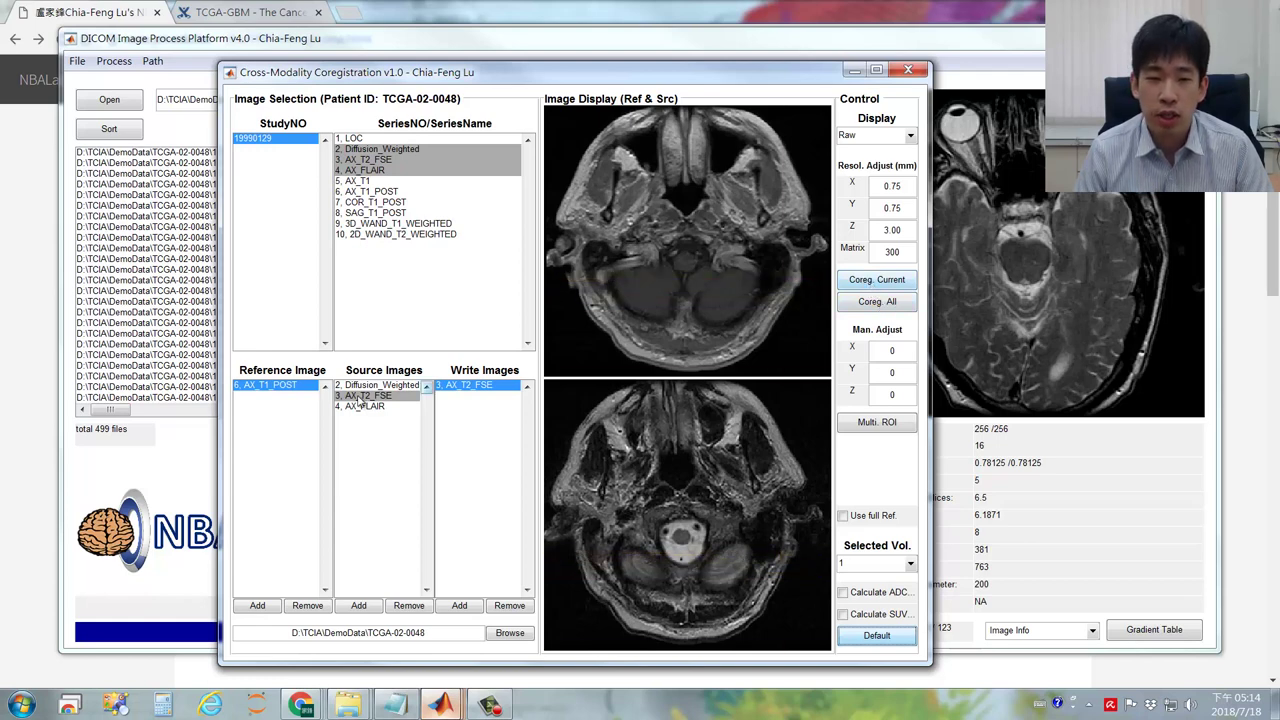
click(882, 309)
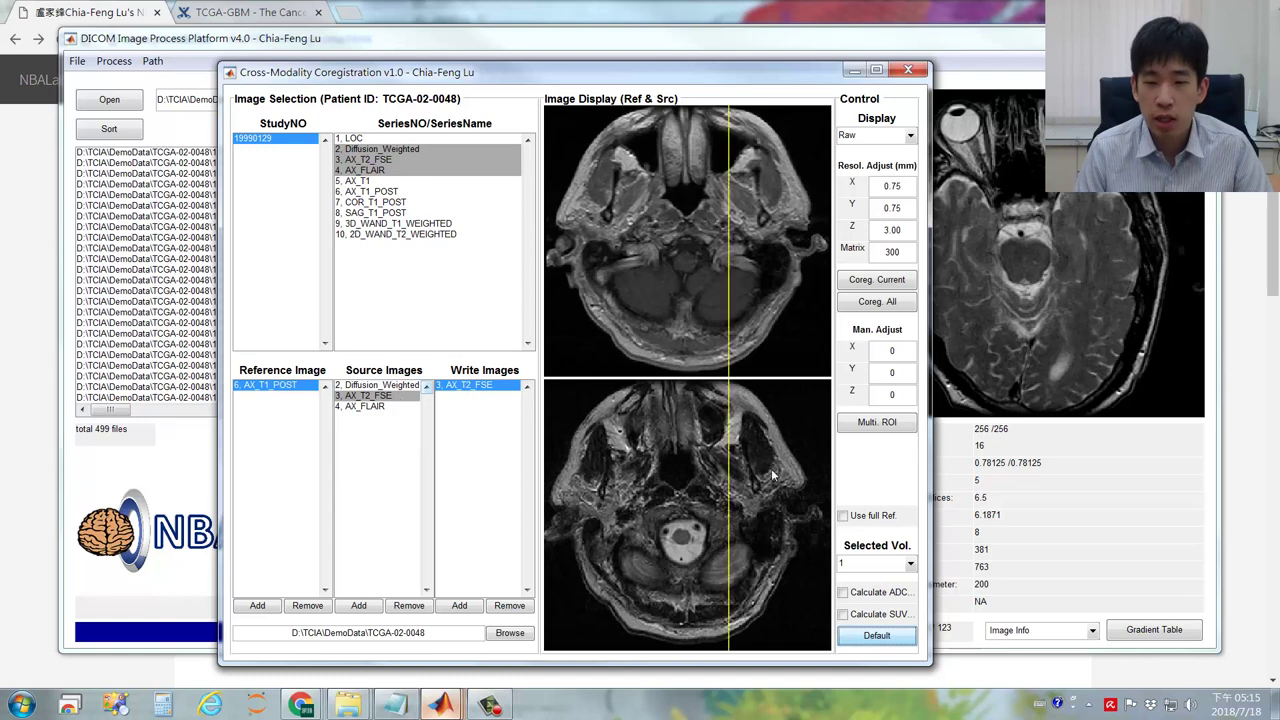
click(872, 565)
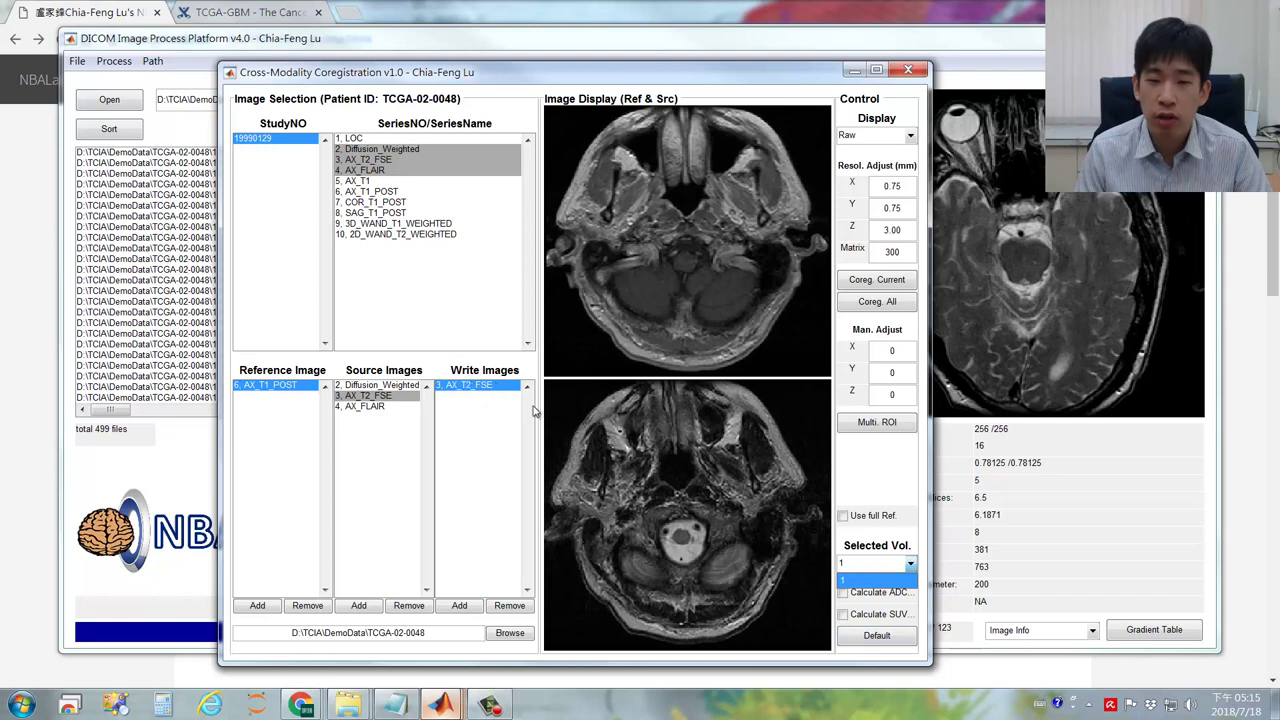
click(866, 580)
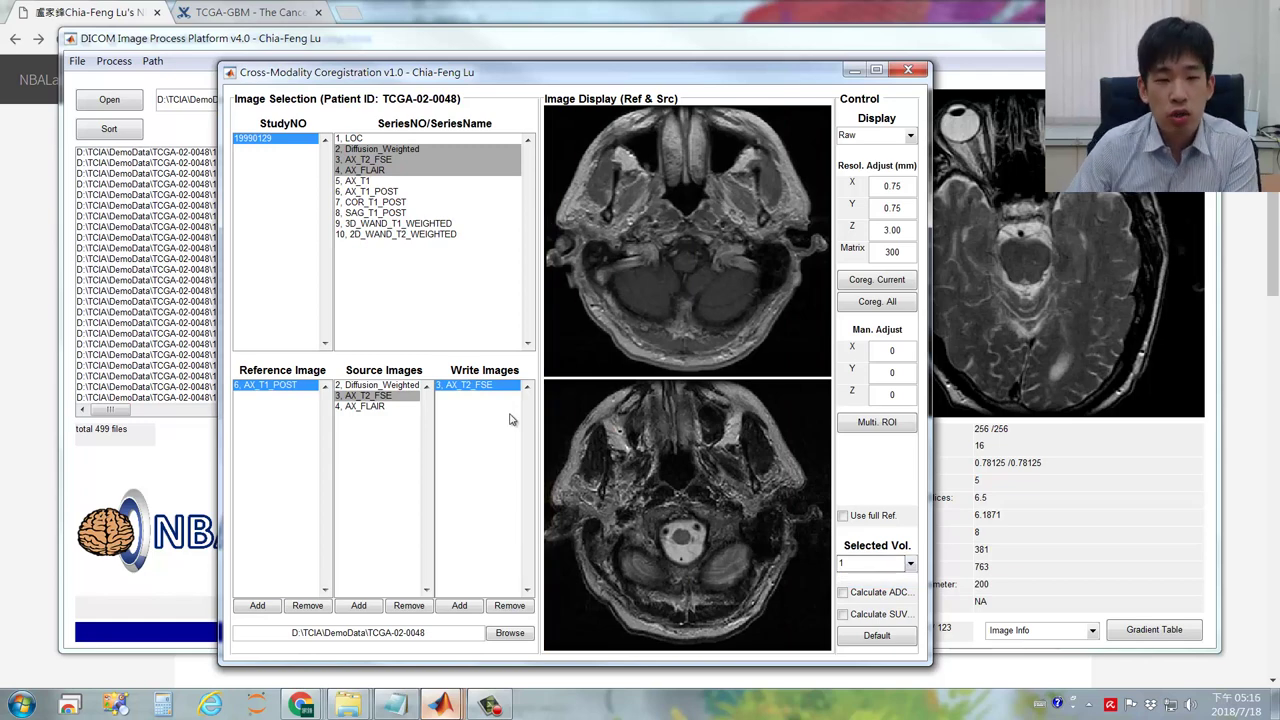
click(390, 389)
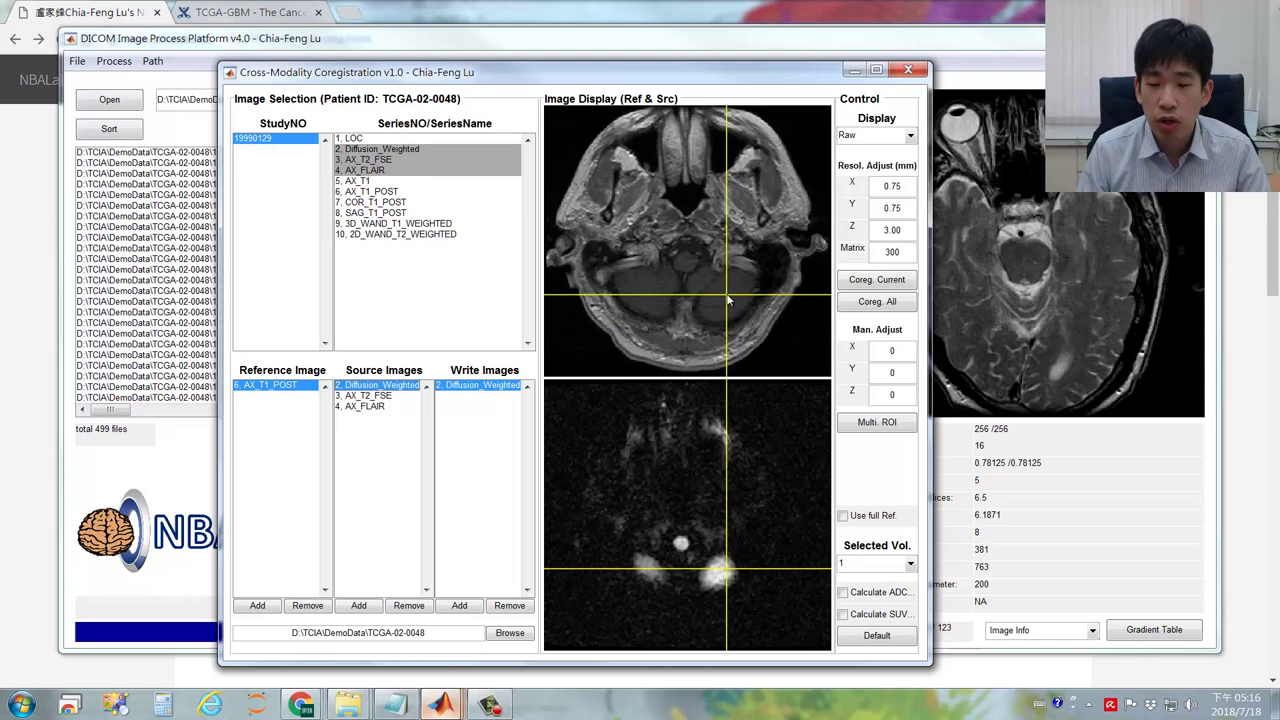
Step: Enable Calculate ADC using 2. Diffusion_Weighted as the DWI sequence
click(843, 594)
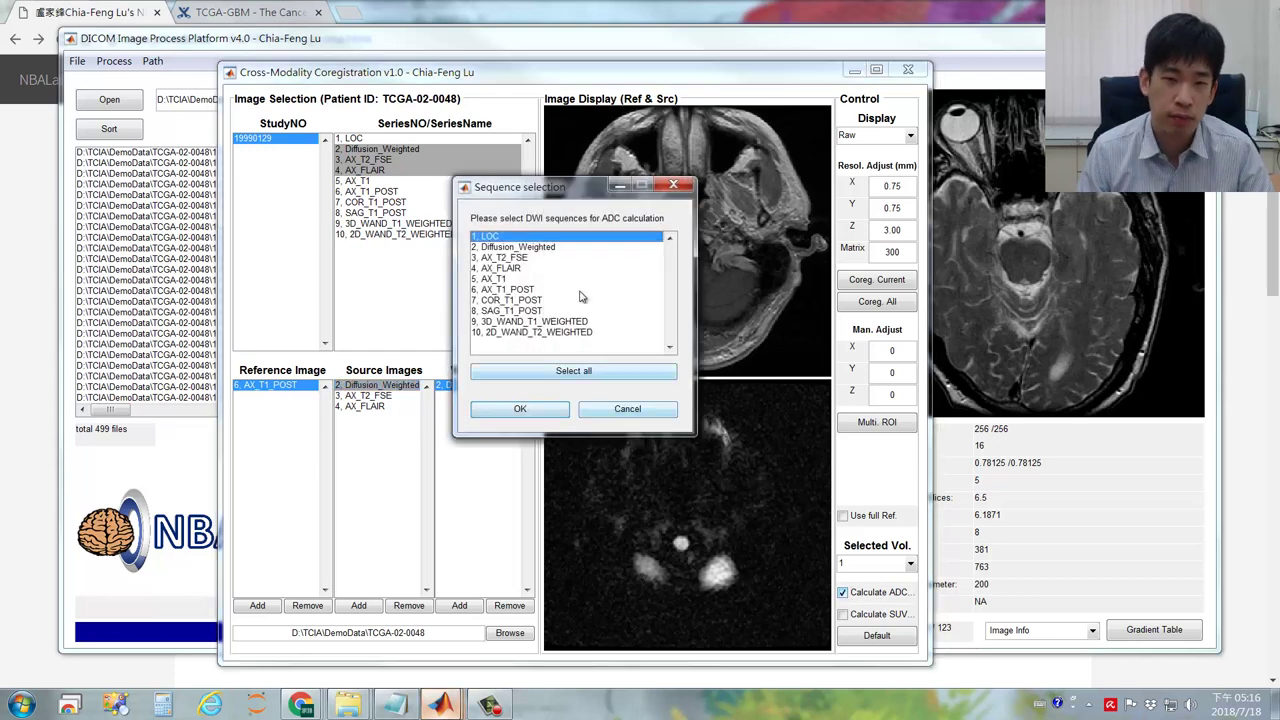
click(548, 250)
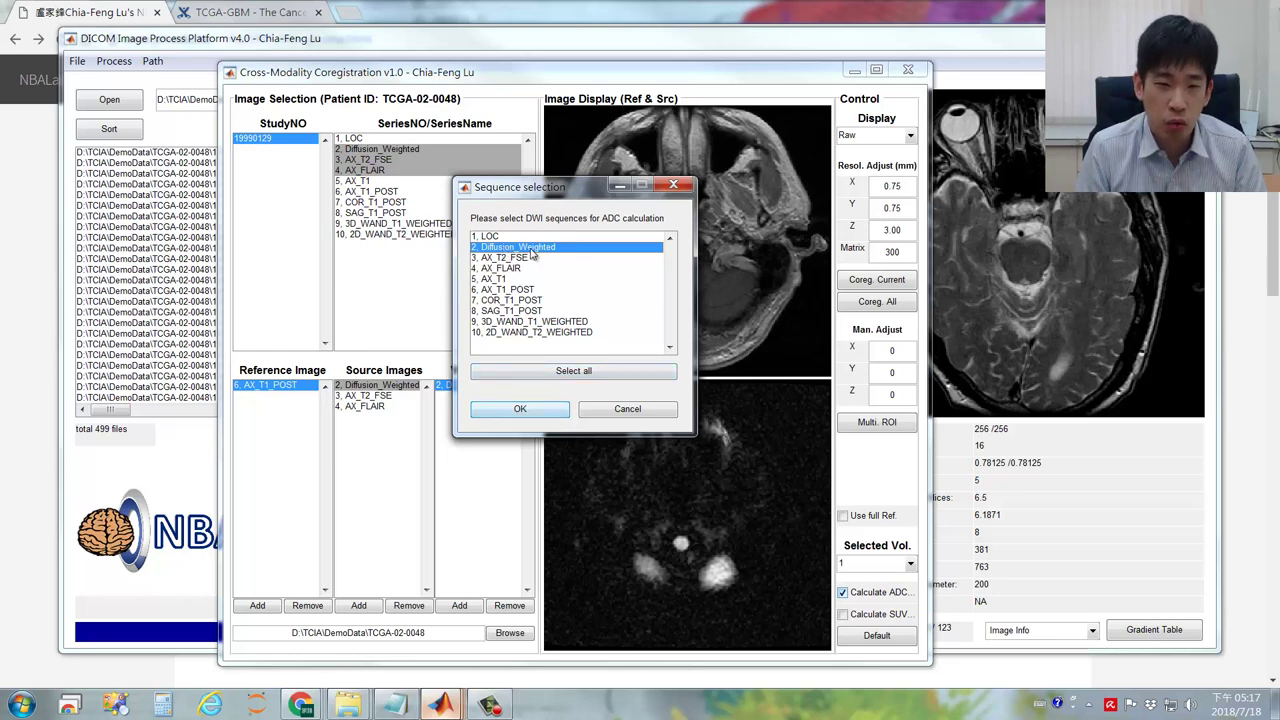
click(526, 410)
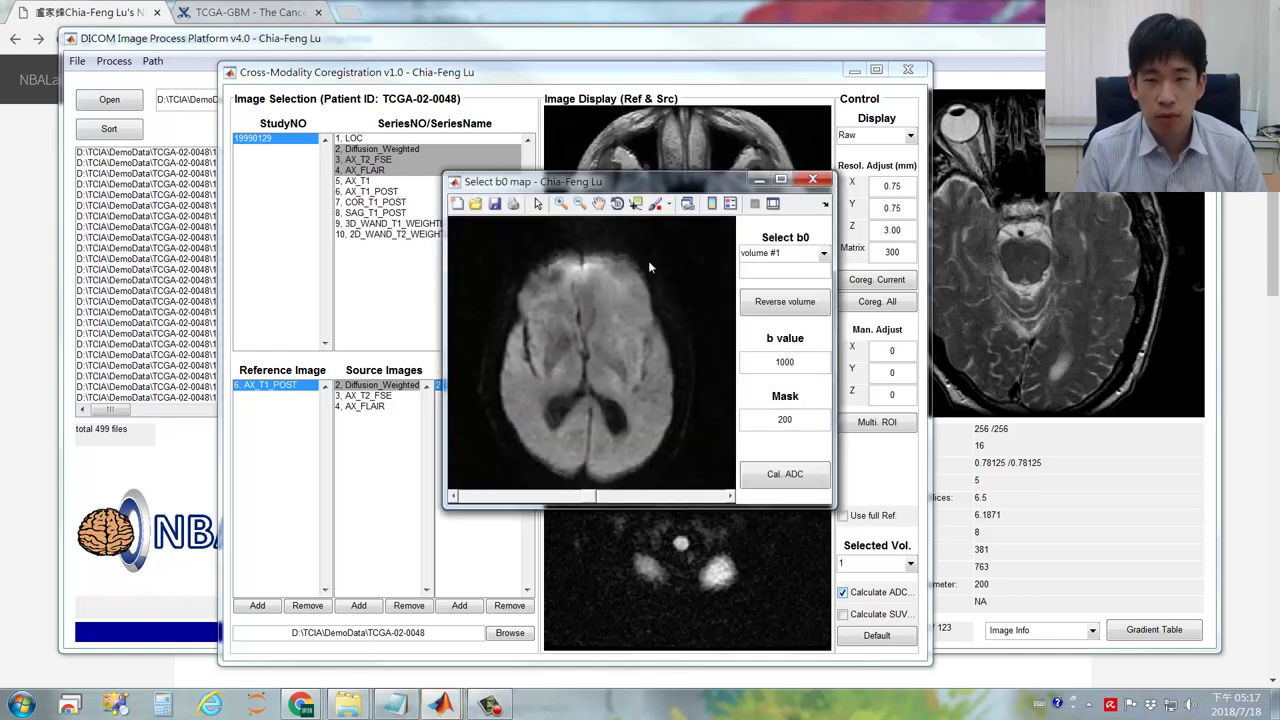
Step: Try b0 volumes #2 through #5 in the Select b0 list, settling on volume #2
drag(684, 185, 622, 213)
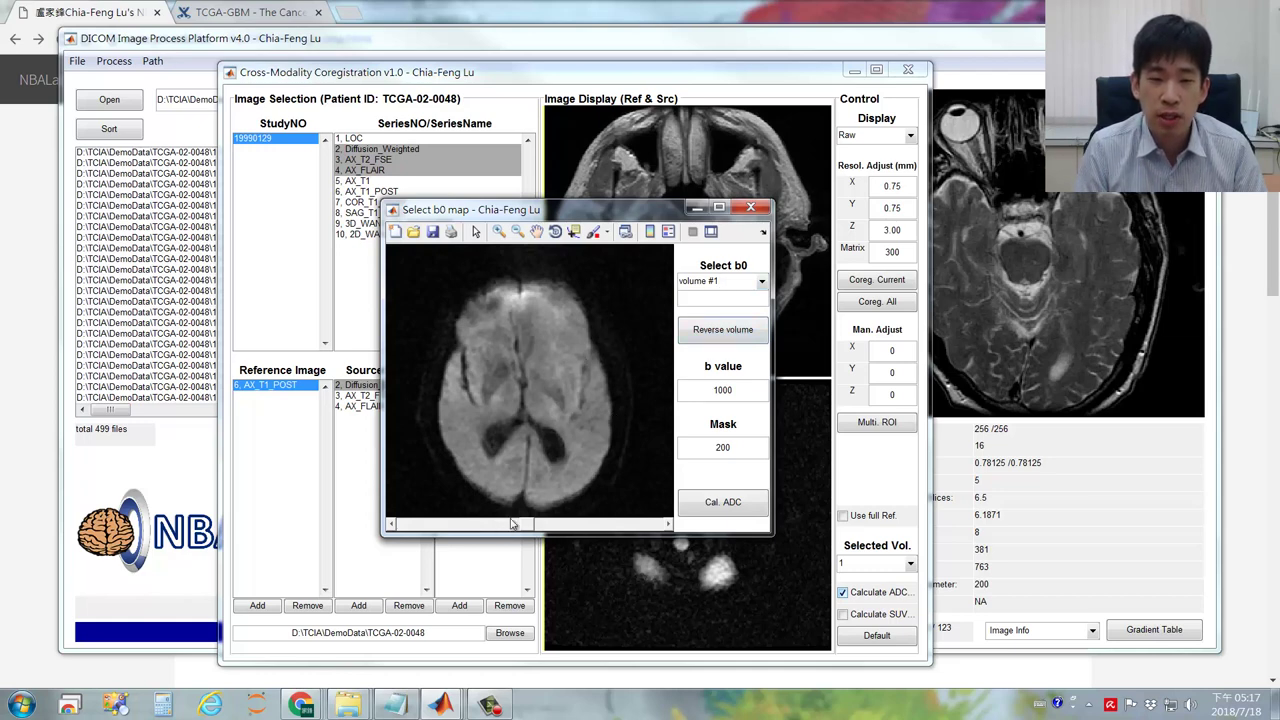
click(733, 285)
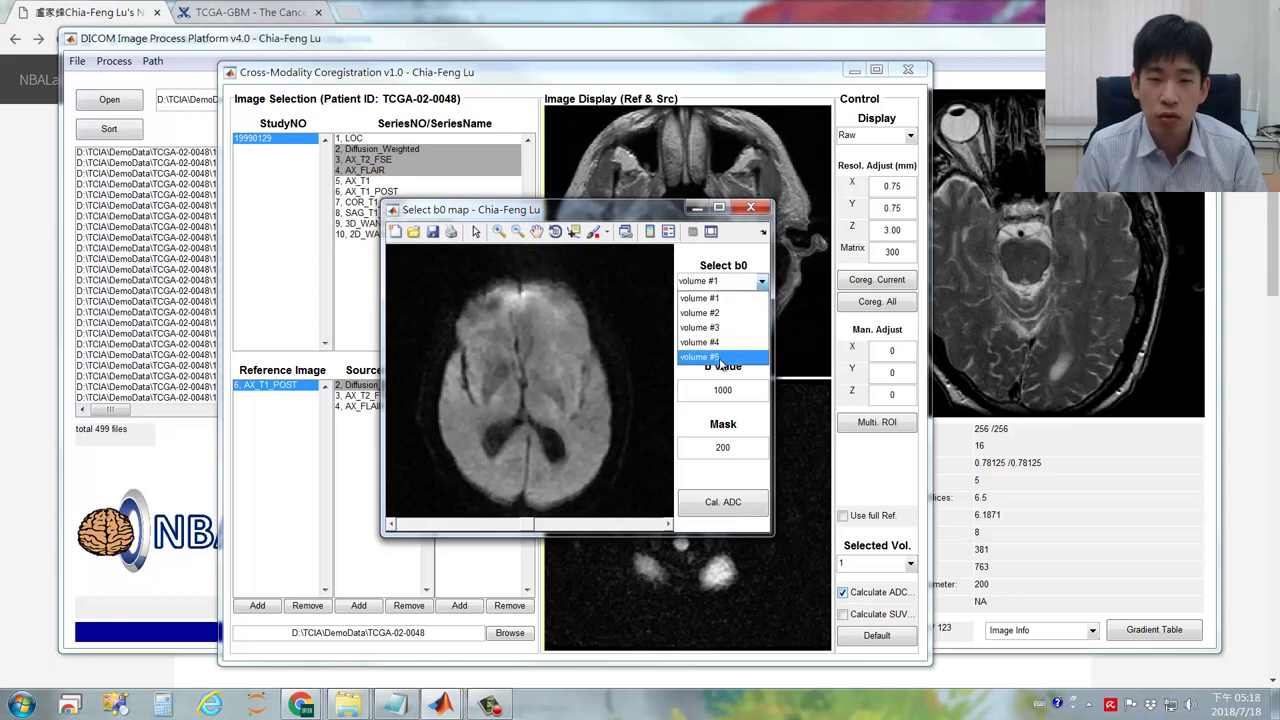
click(727, 313)
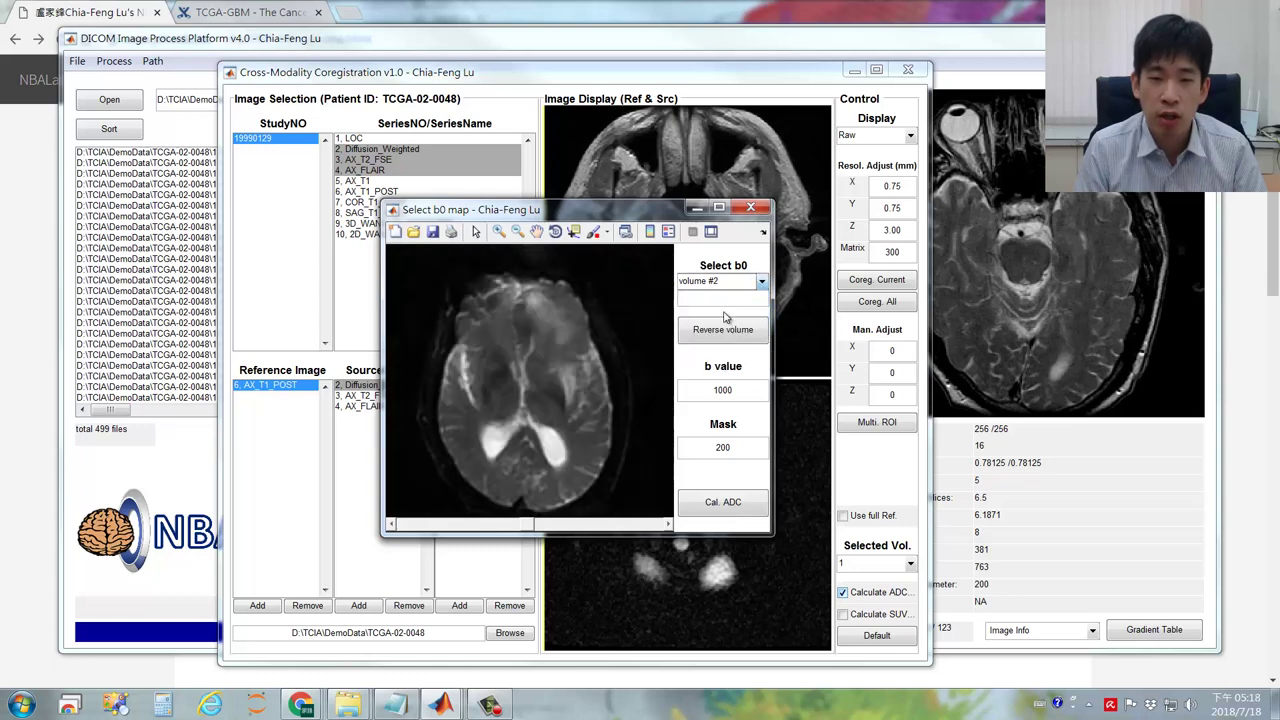
click(731, 284)
click(729, 327)
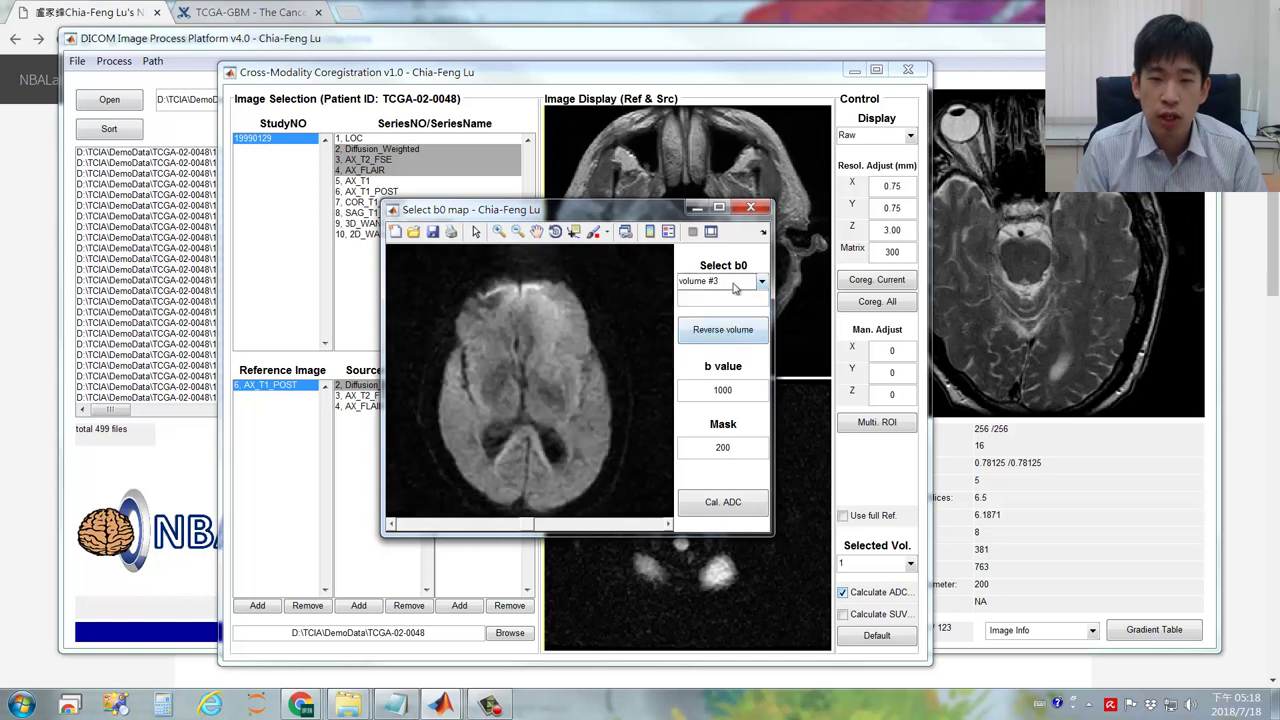
click(731, 284)
click(727, 342)
click(731, 284)
click(727, 356)
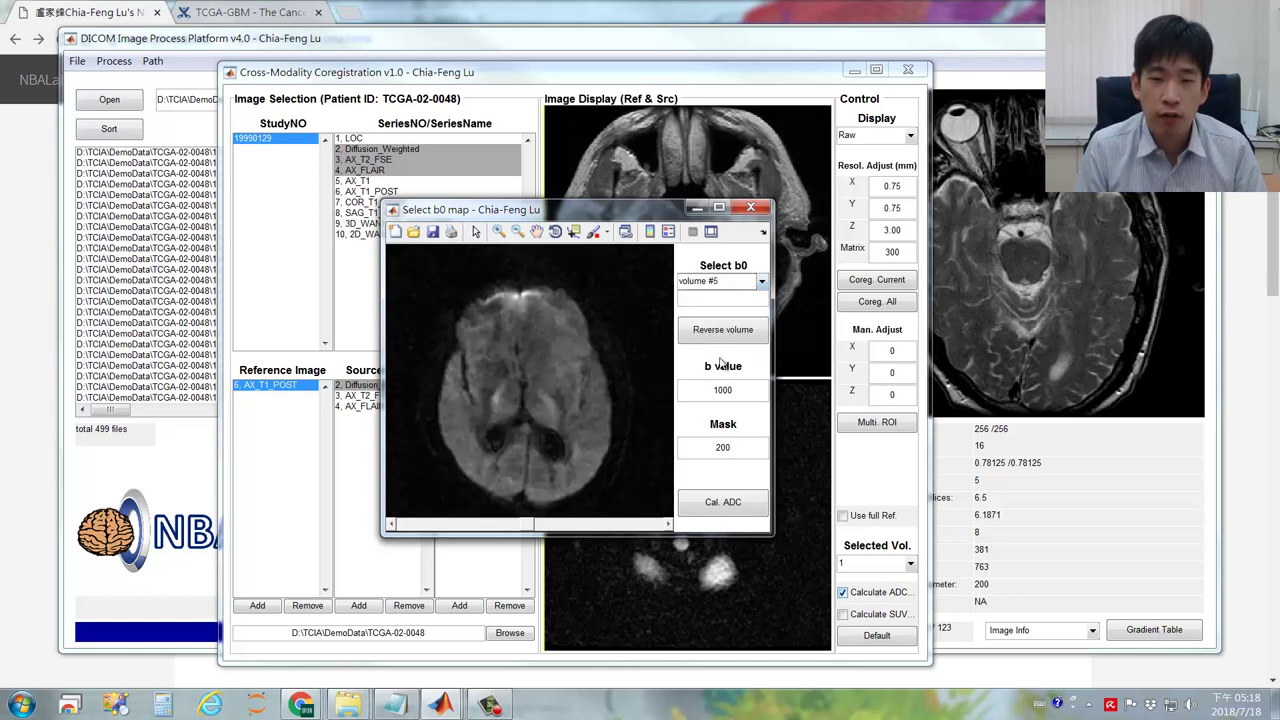
scroll(731, 284, up, 3)
click(731, 284)
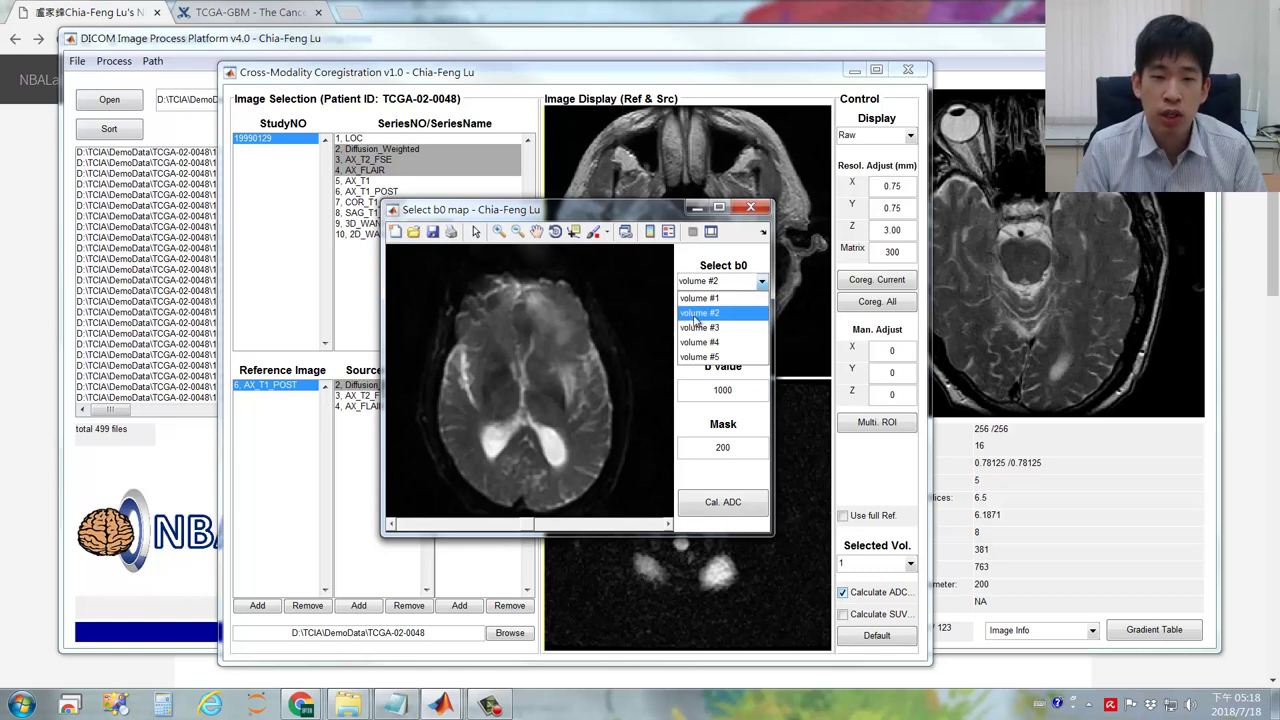
click(716, 284)
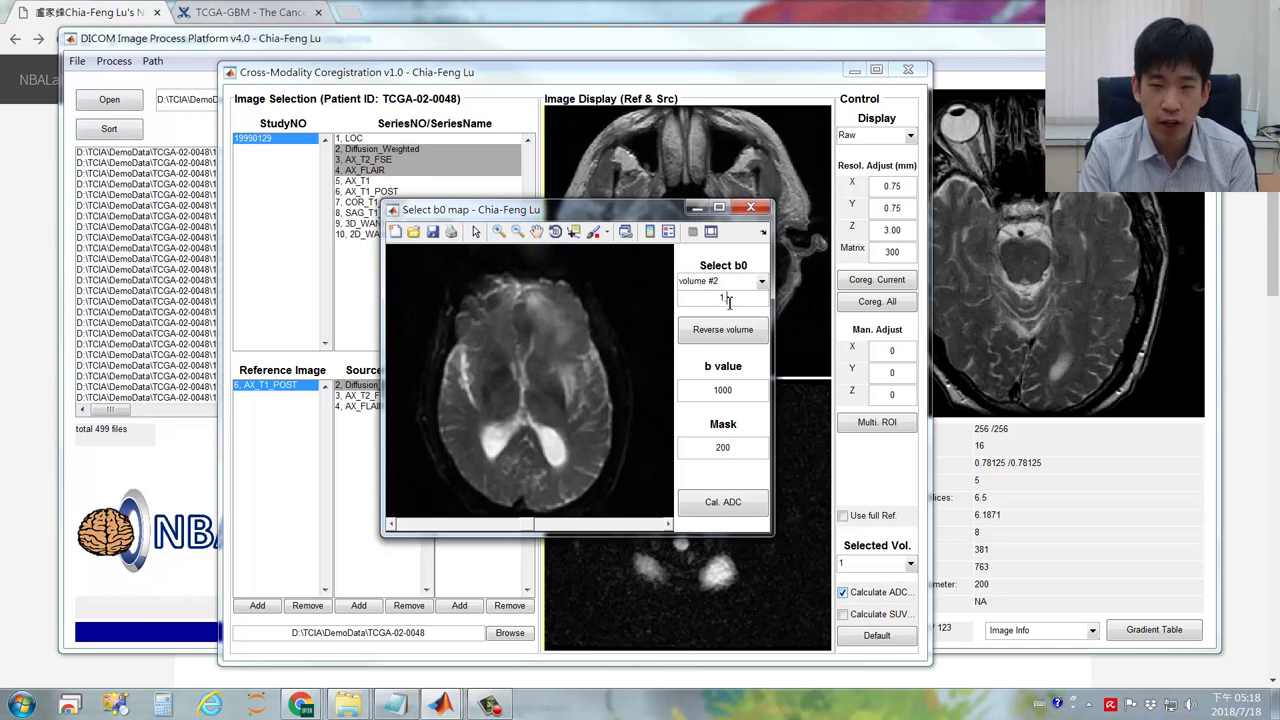
Step: Enter ',2,3' in the extra b0 field then clear it; check b value 1000 and mask 200
text(,2,3)
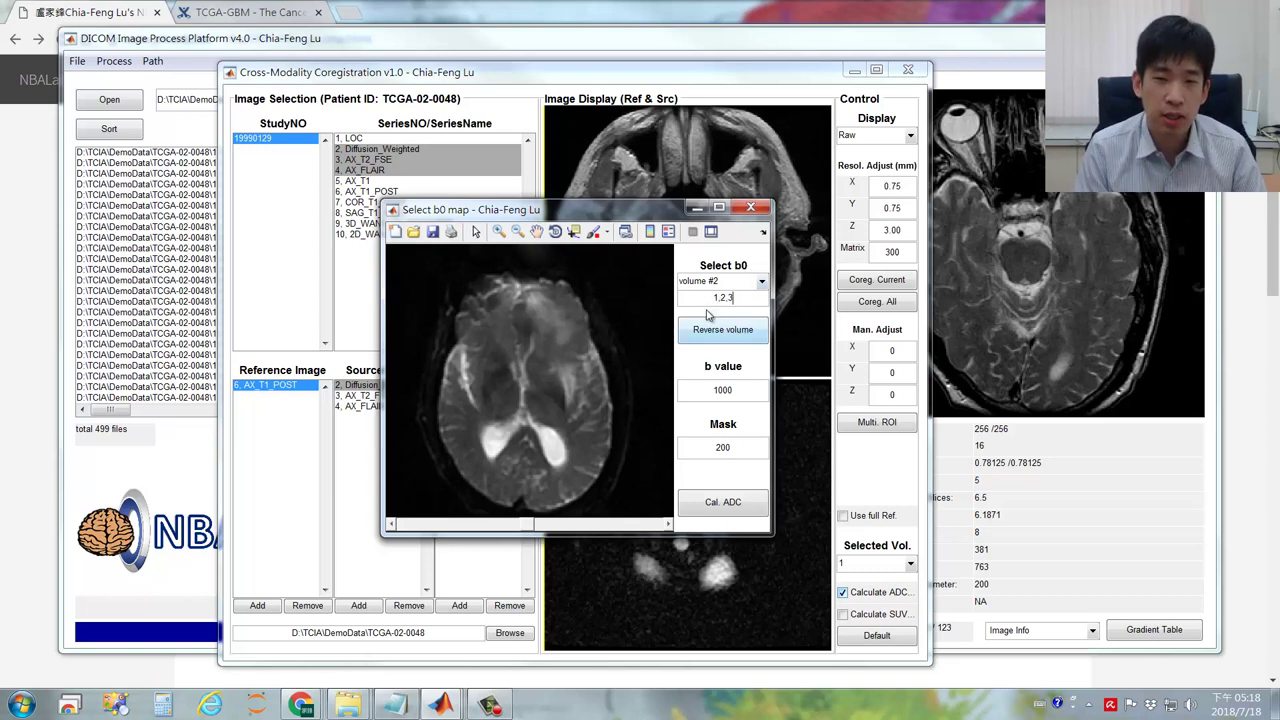
drag(742, 300, 680, 297)
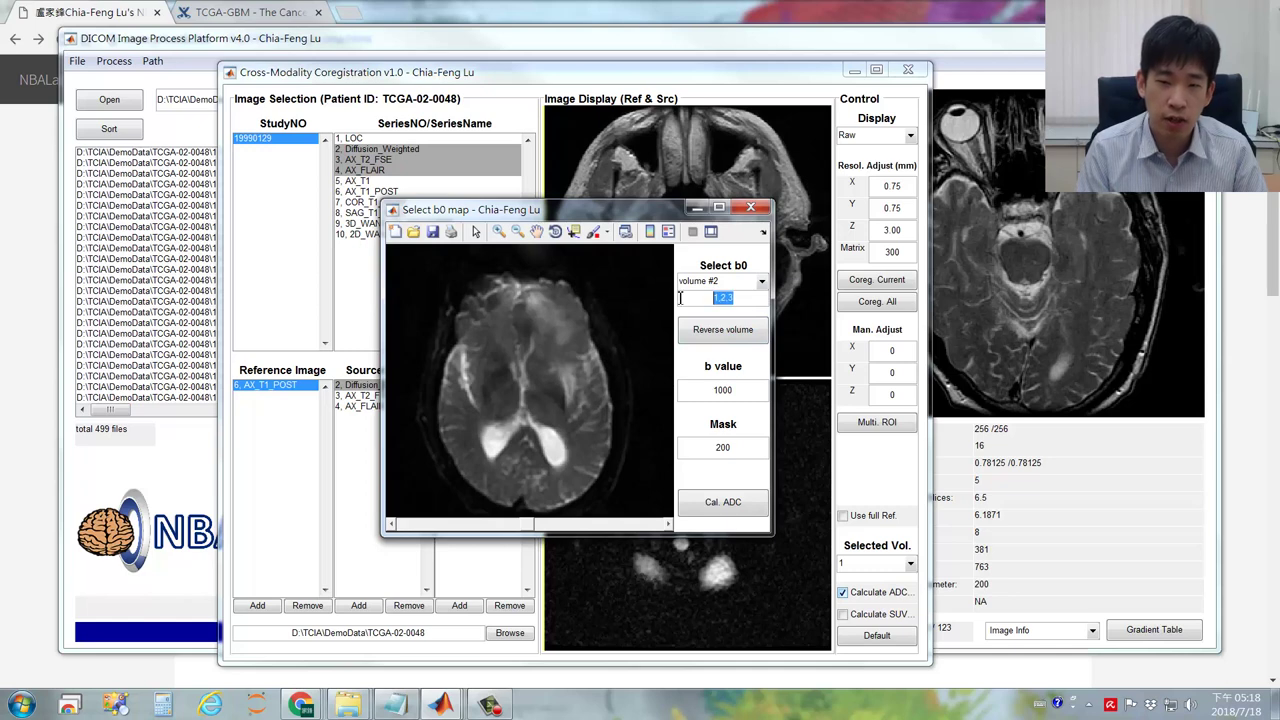
key(BackSpace)
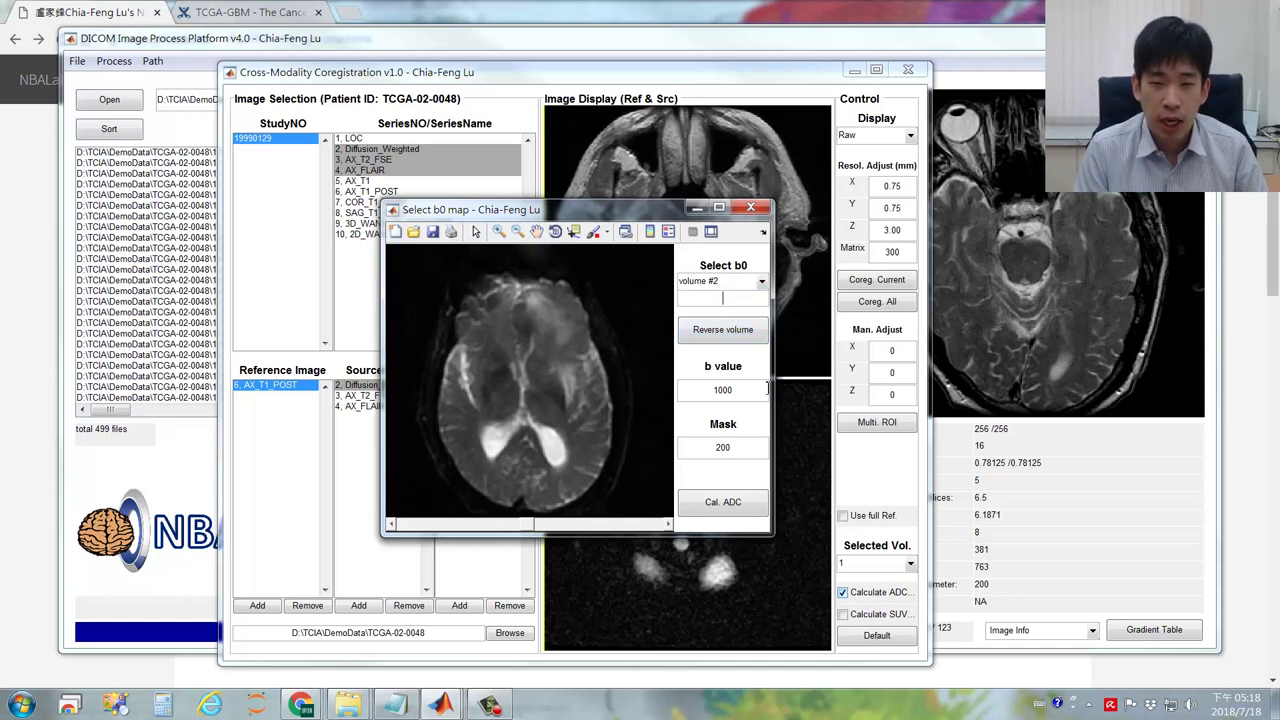
drag(752, 390, 704, 393)
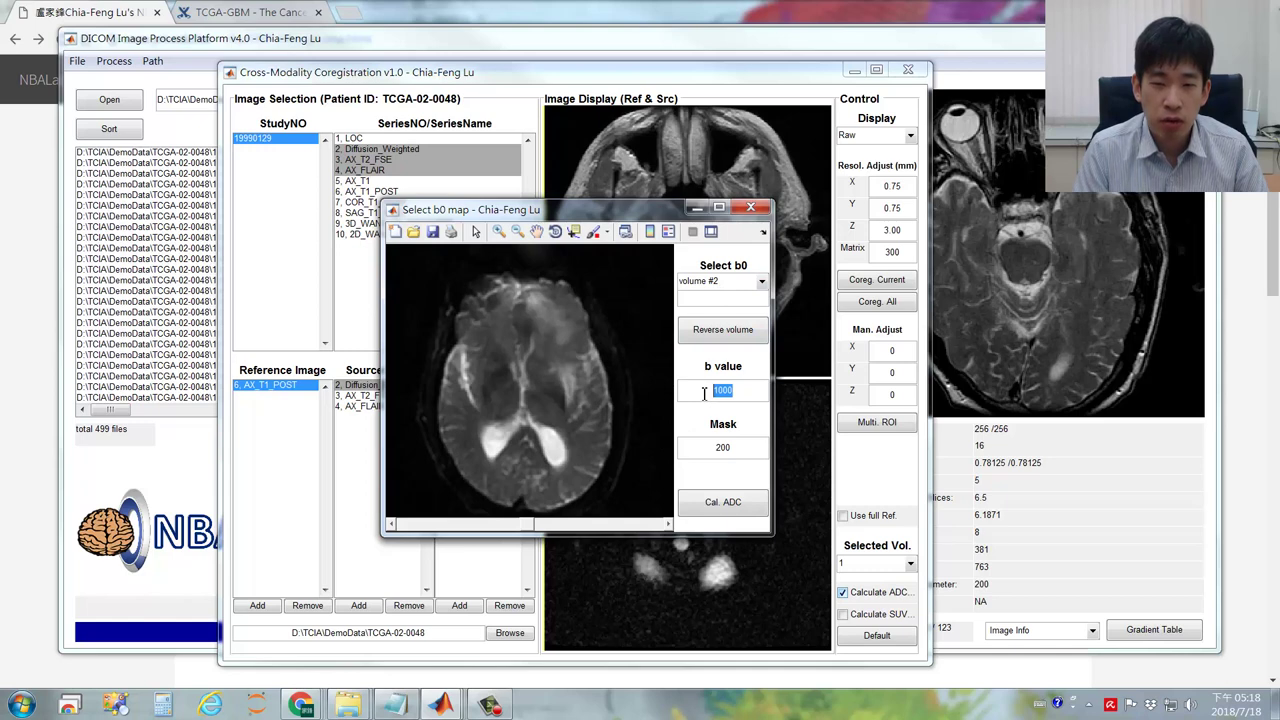
click(735, 447)
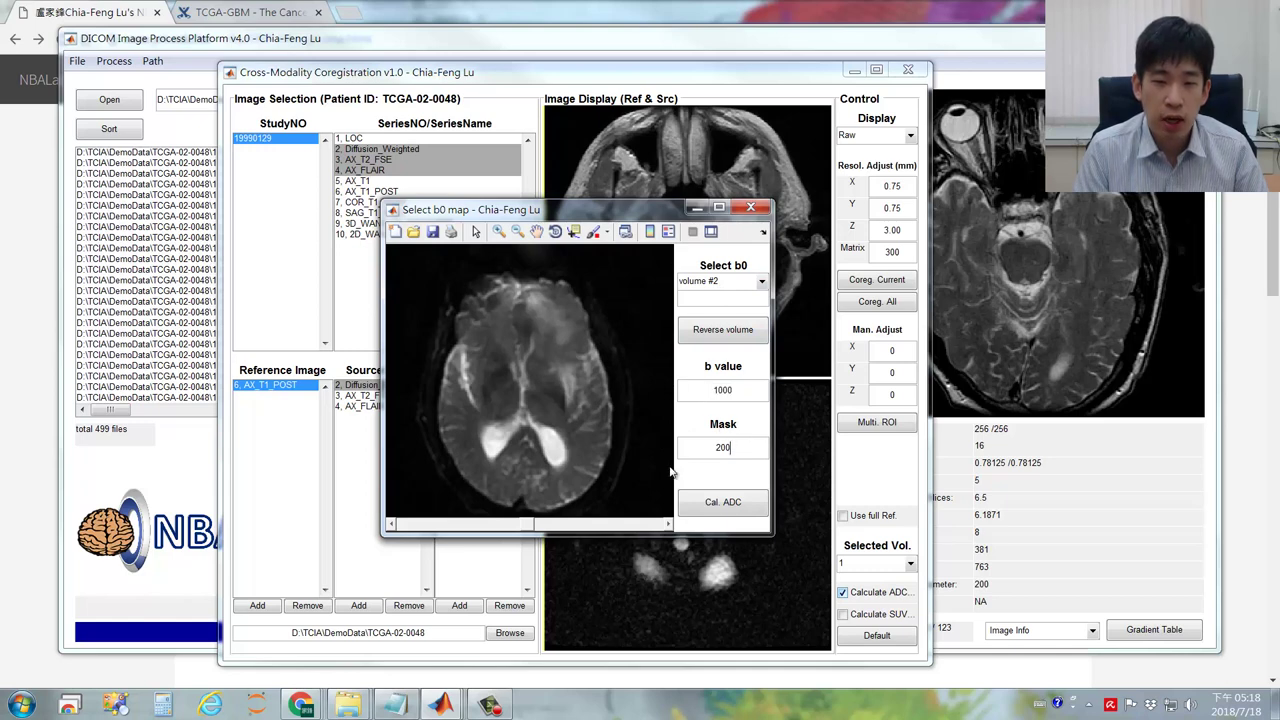
drag(738, 448, 708, 449)
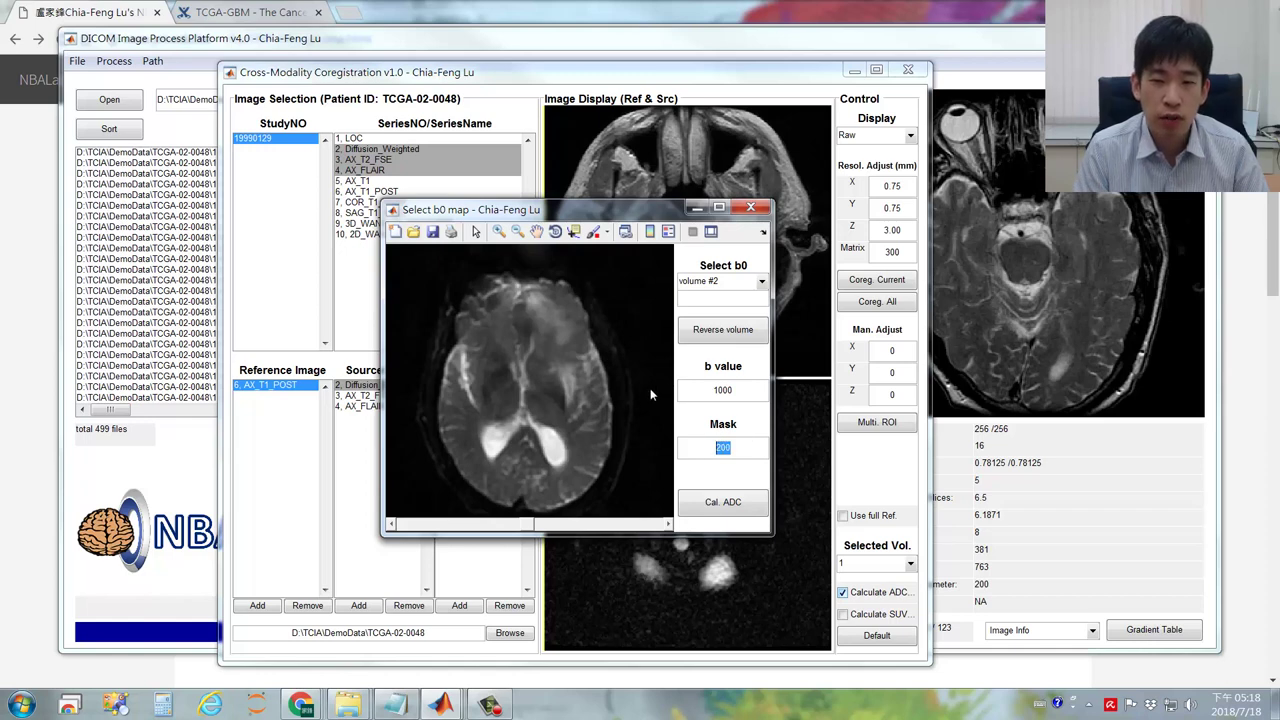
click(574, 232)
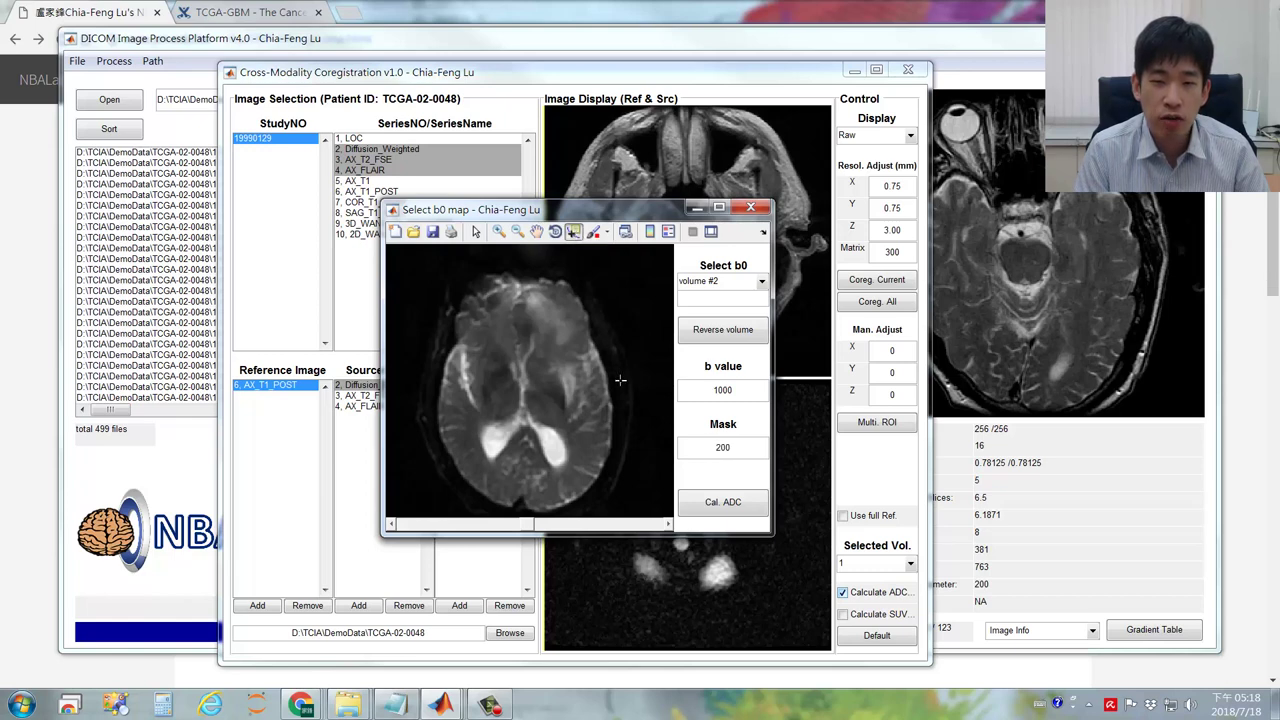
click(617, 375)
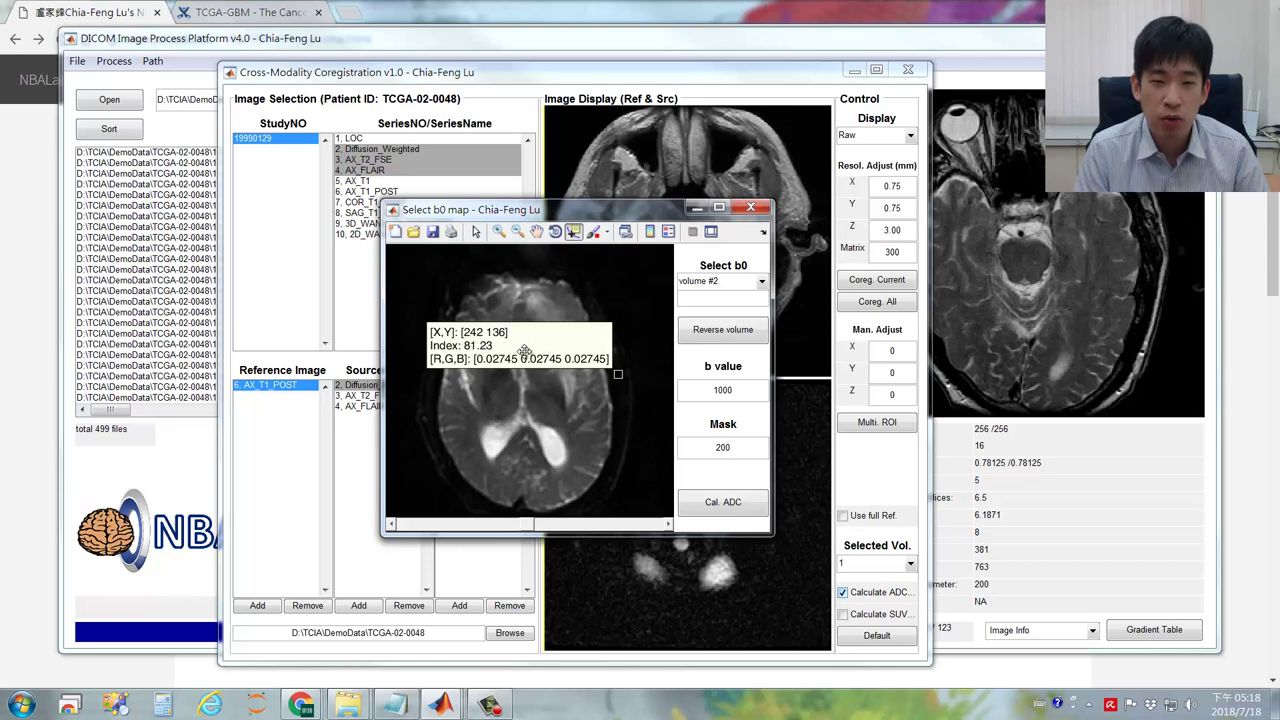
drag(617, 375, 602, 385)
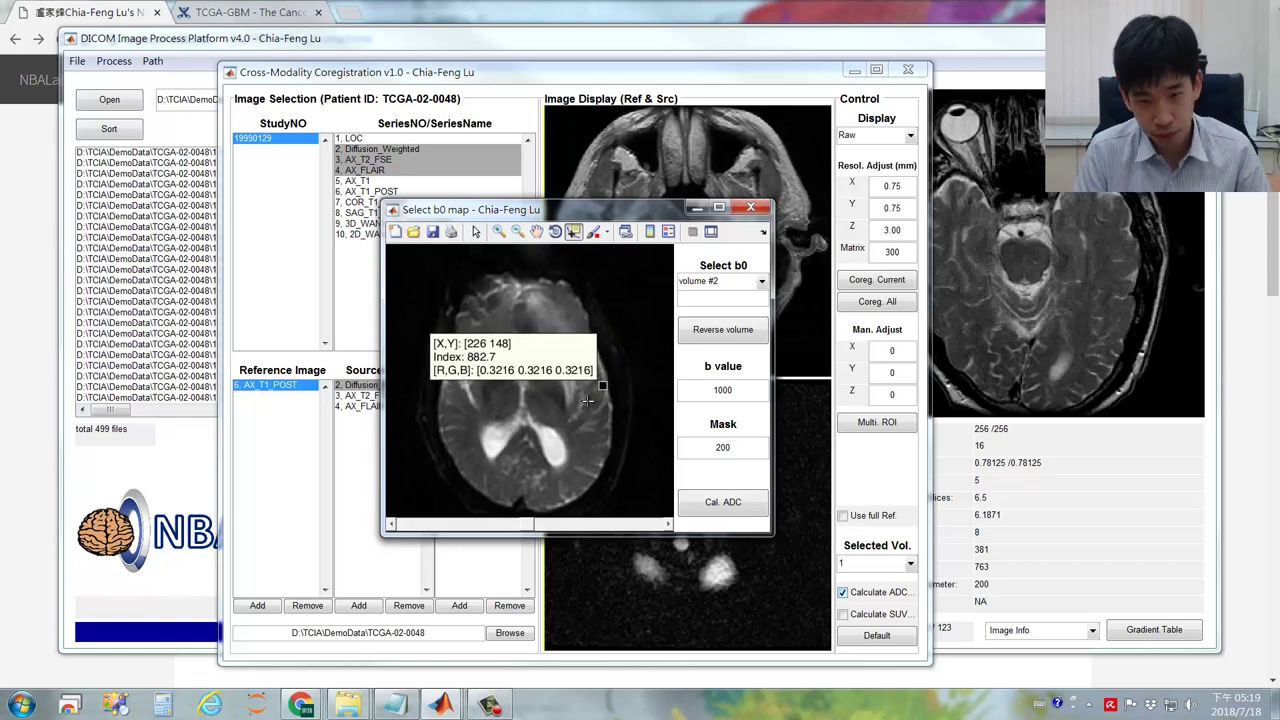
right_click(581, 371)
click(628, 442)
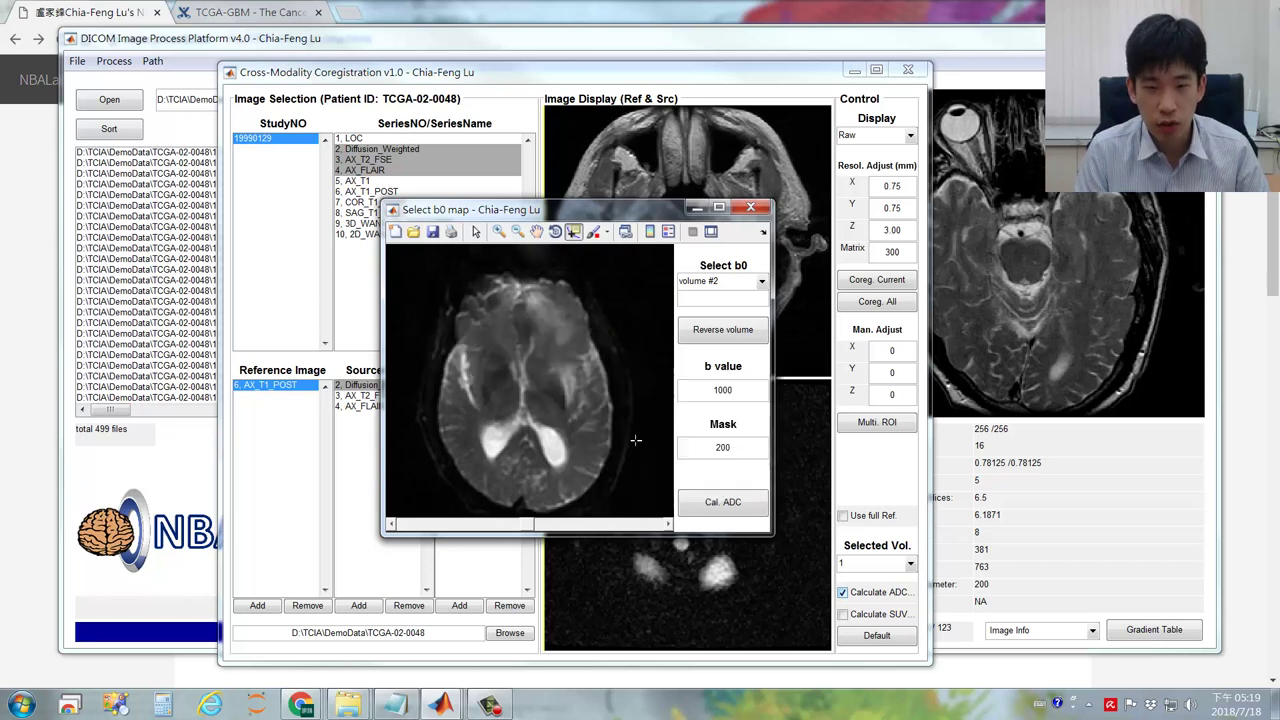
double_click(736, 449)
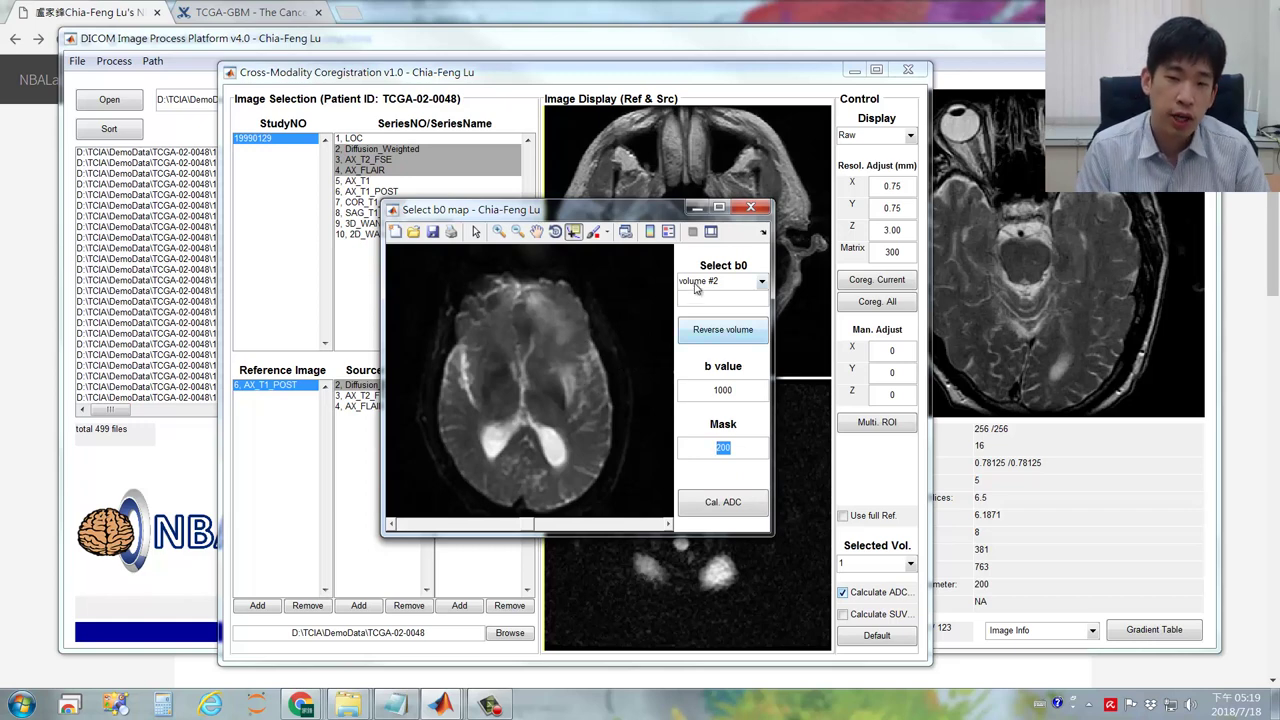
Step: Run Cal. ADC to compute the ADC map and save it as Diffusion_Weighted.nii
click(732, 510)
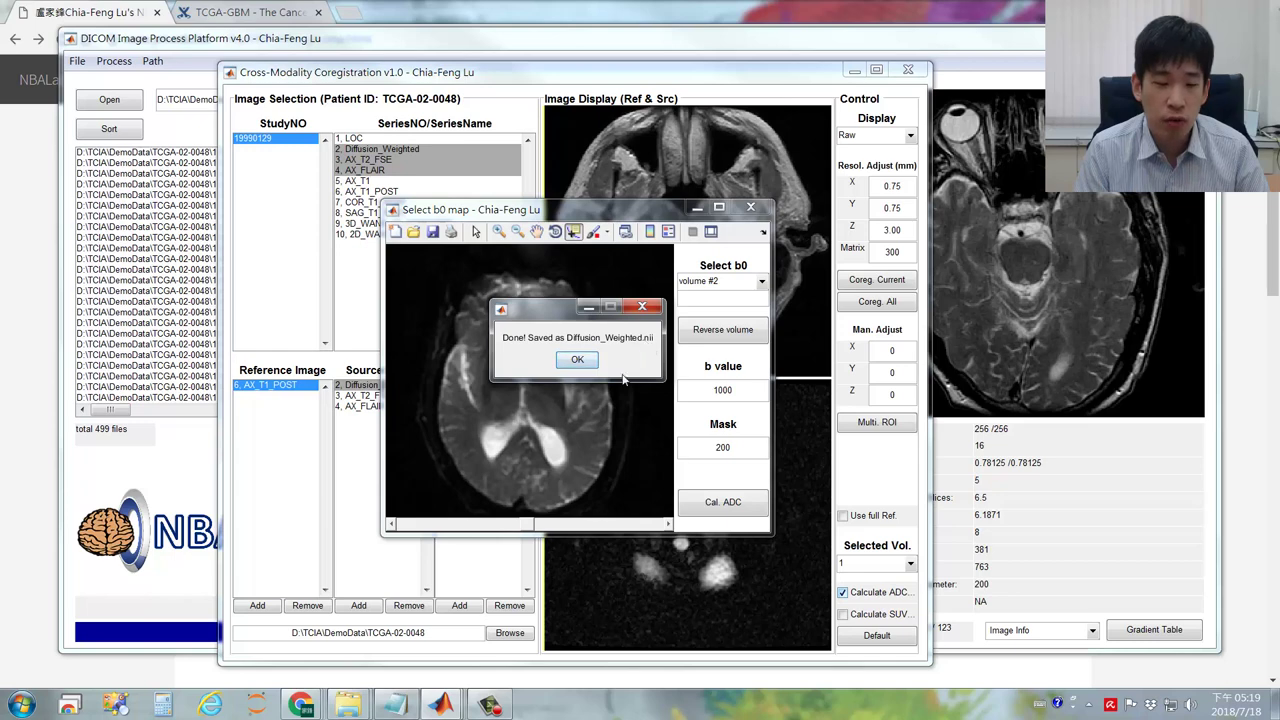
Step: Open the TCGA-02-0048 folder in Explorer and open the new Diffusion_Weighted.nii in the image viewer
mouse_move(347, 705)
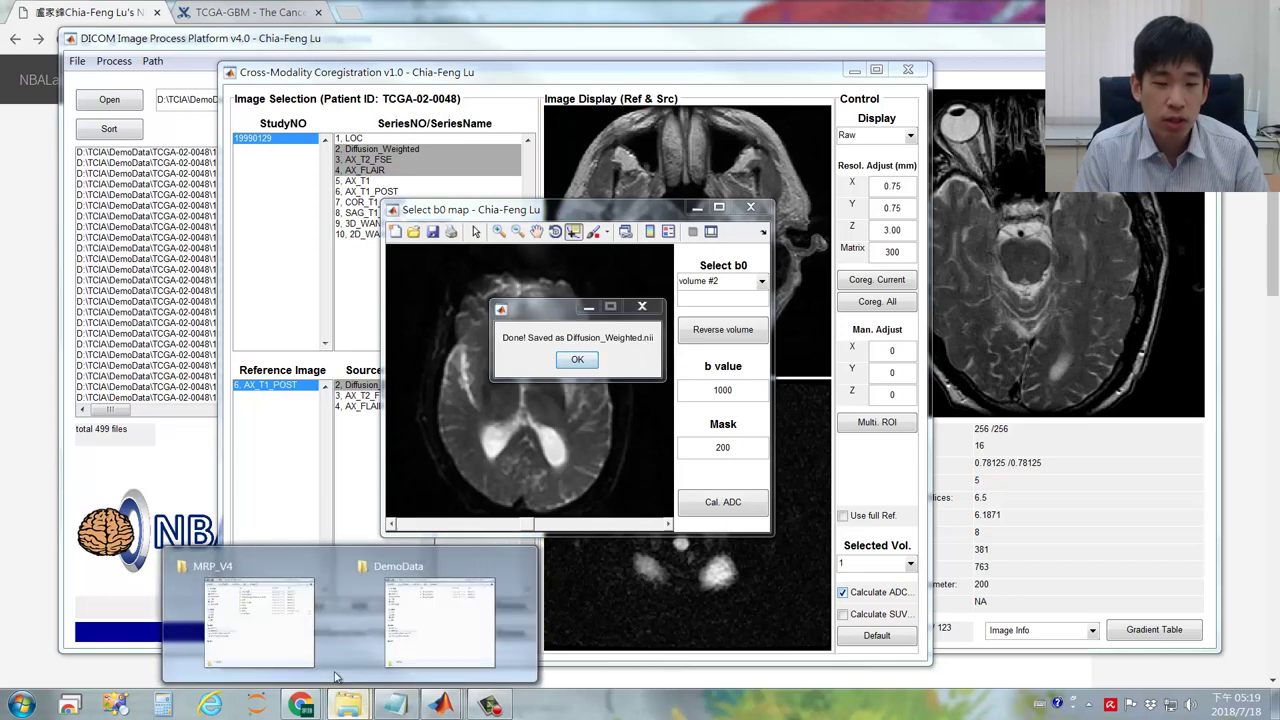
click(428, 612)
double_click(723, 191)
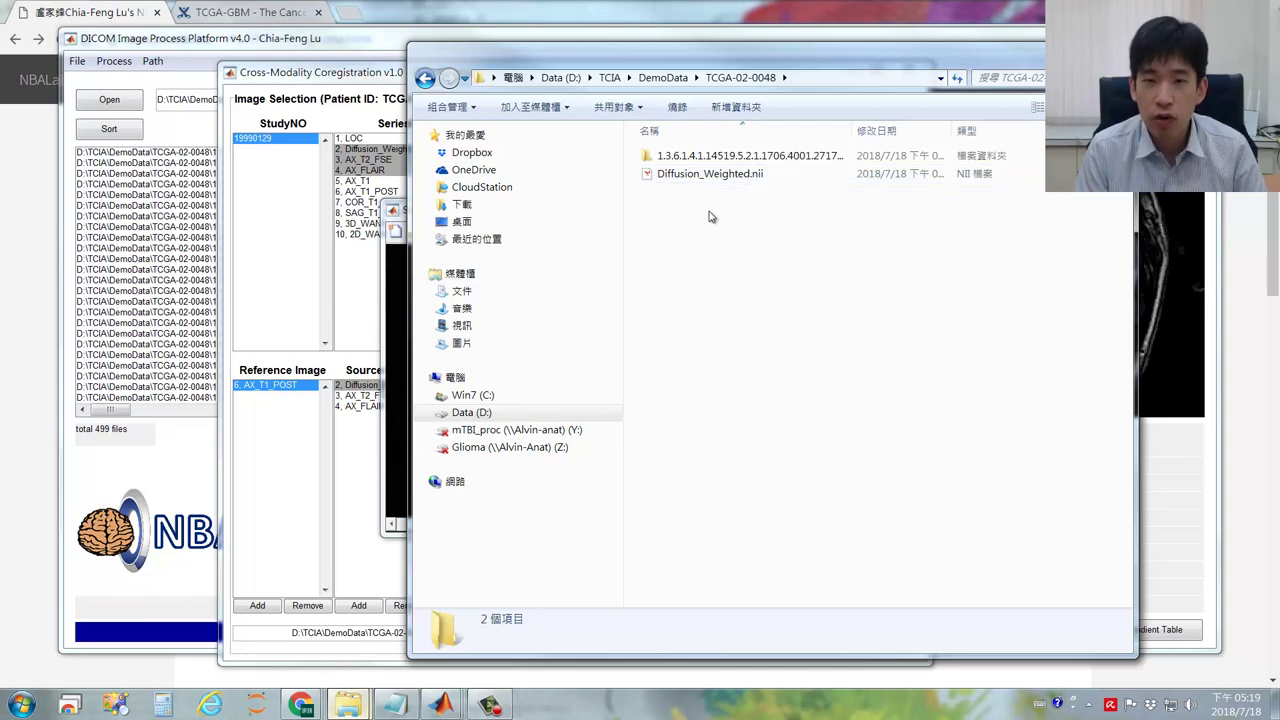
click(704, 176)
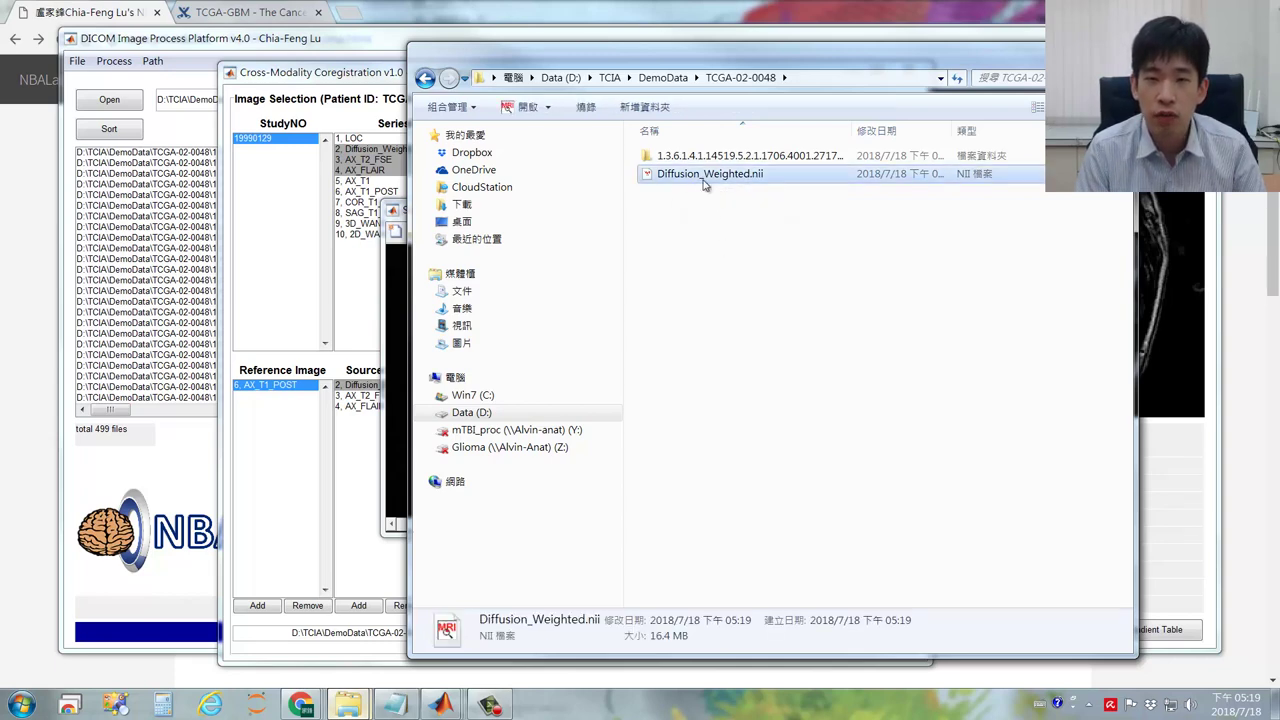
double_click(703, 176)
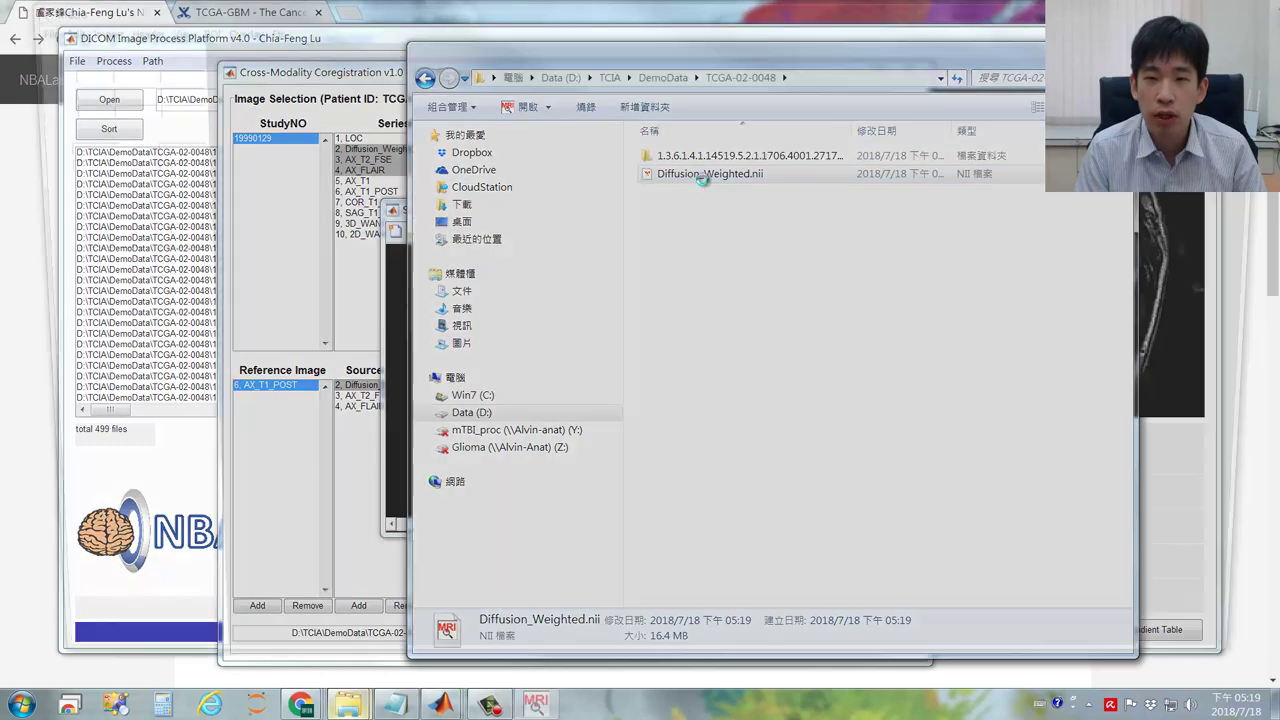
Step: Browse slices of the Diffusion_Weighted ADC map in MRIcro, then close MRIcro and Explorer
scroll(516, 364, down, 3)
scroll(516, 364, down, 6)
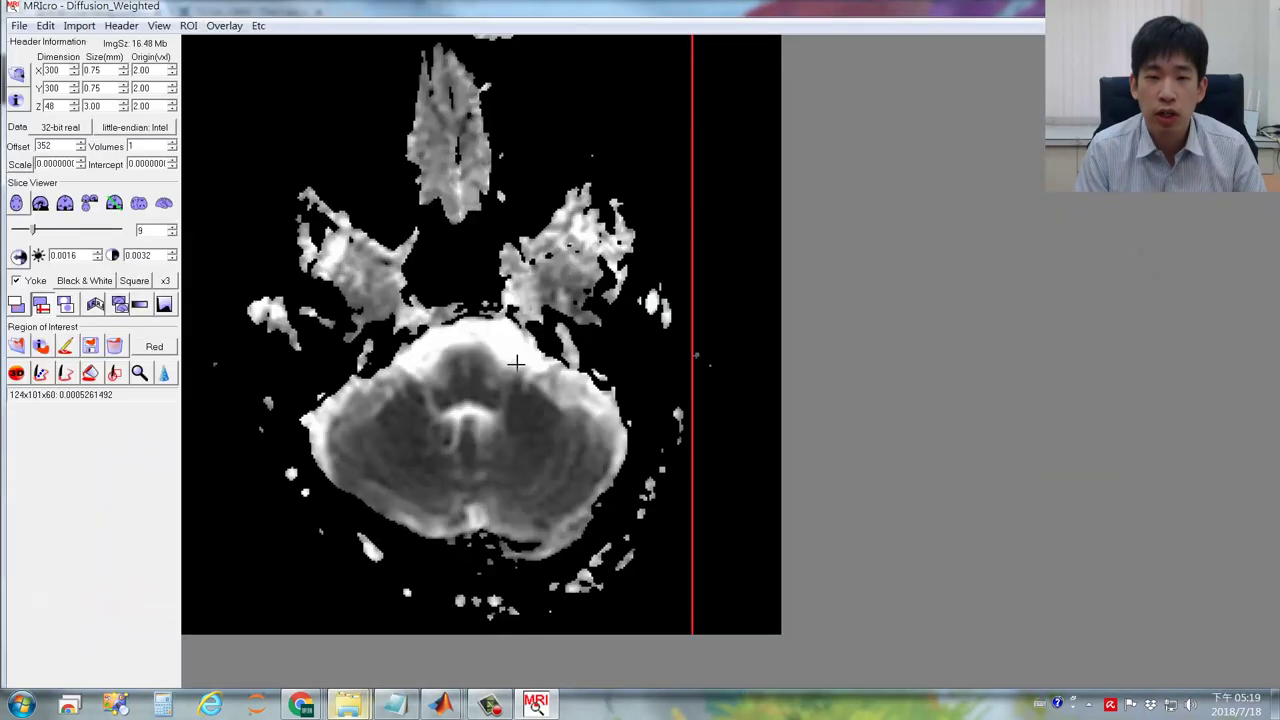
scroll(510, 360, up, 5)
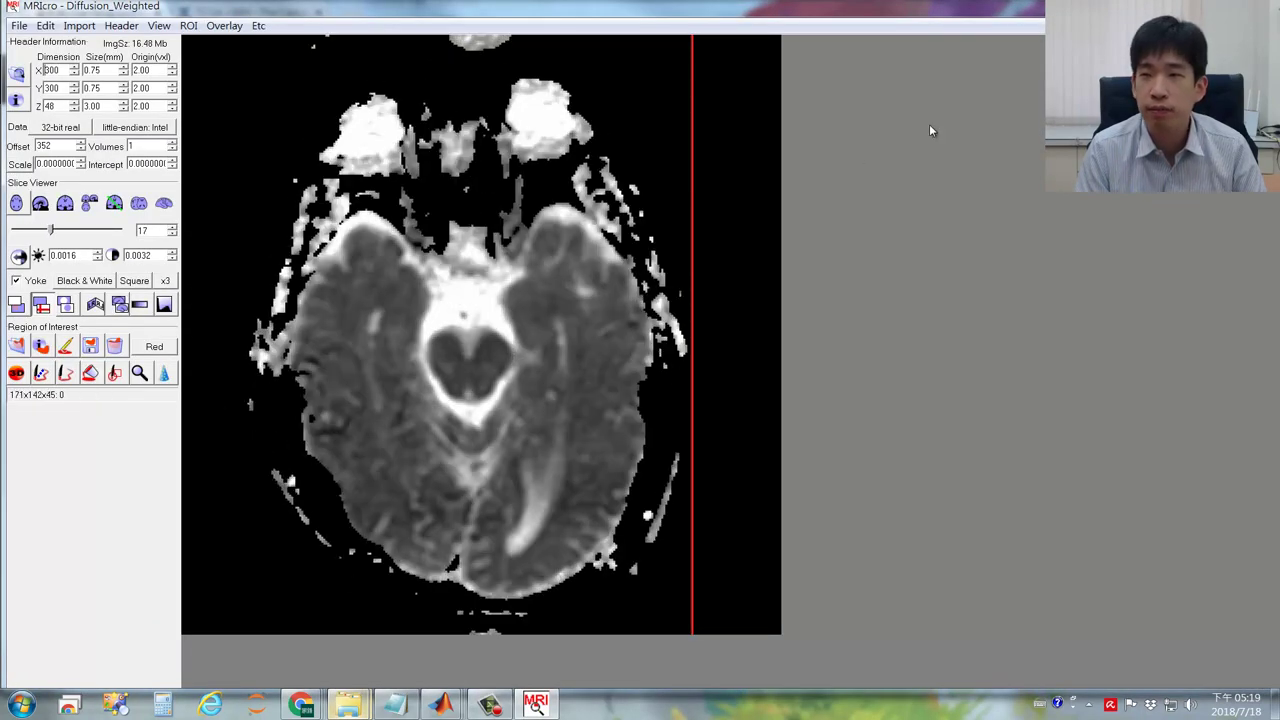
click(1265, 8)
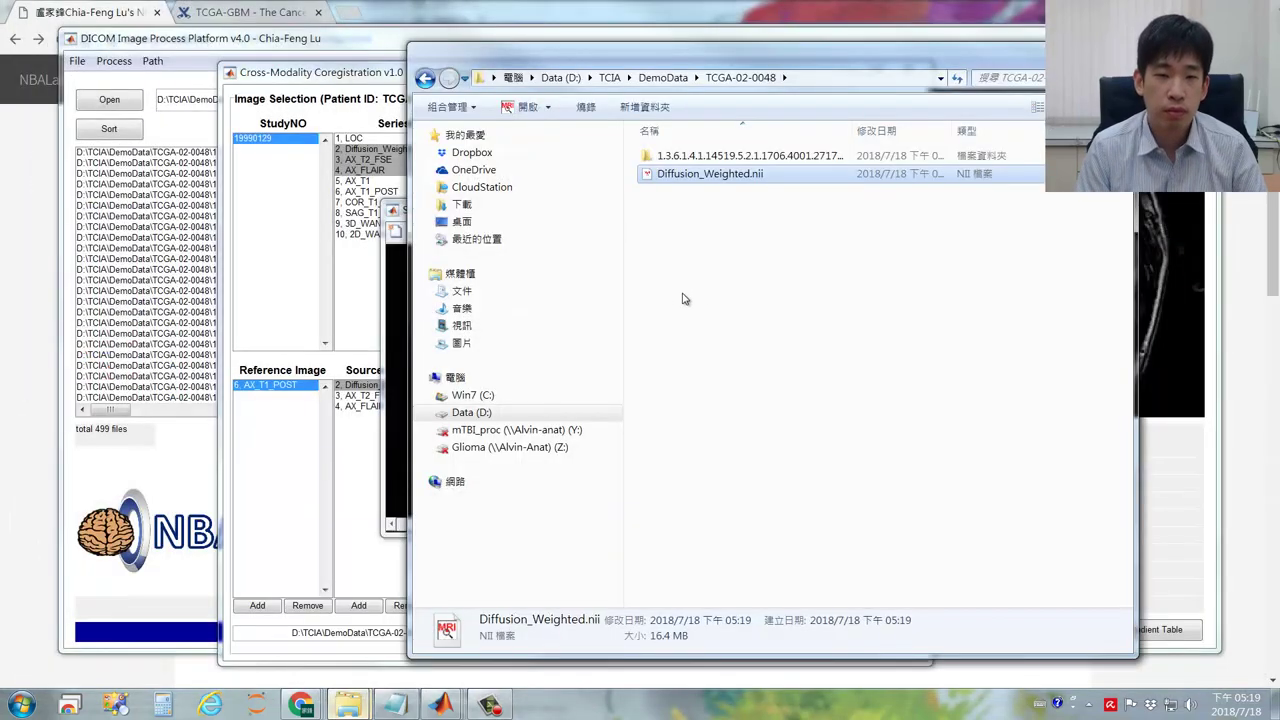
click(1115, 50)
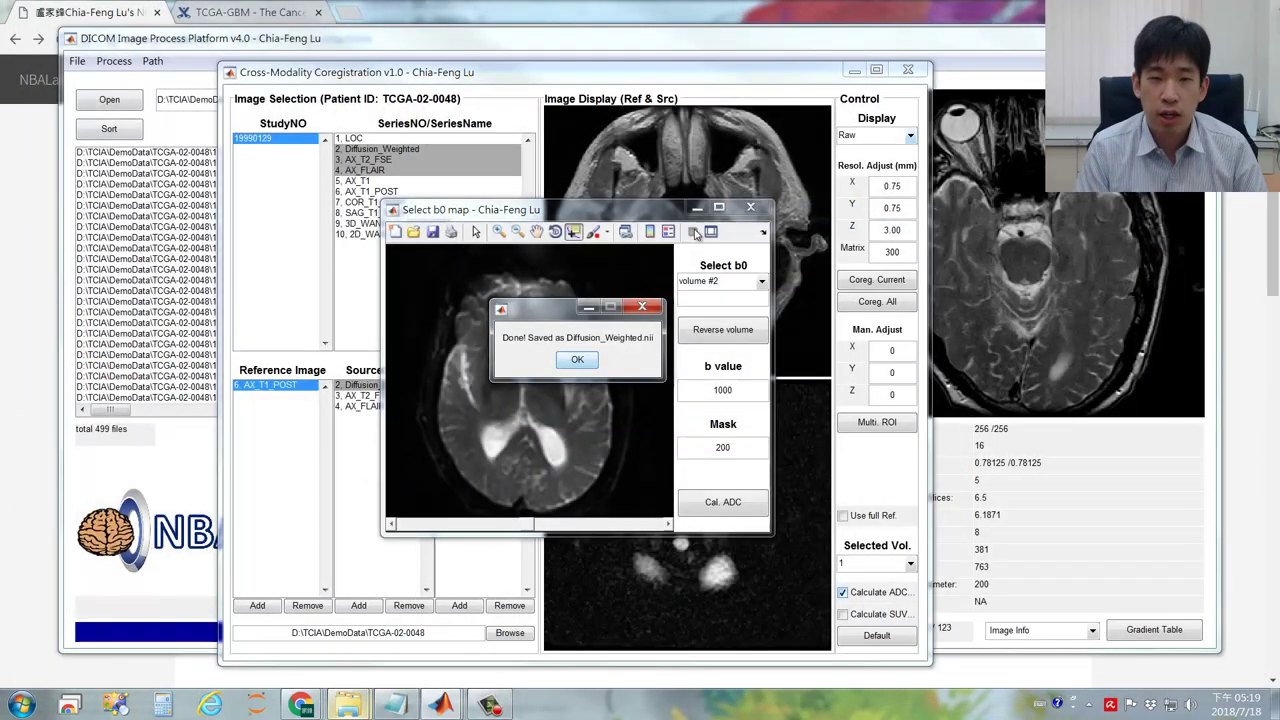
Step: Dismiss the ADC saved message, close the b0 map window and run Coreg. All
click(588, 355)
click(750, 207)
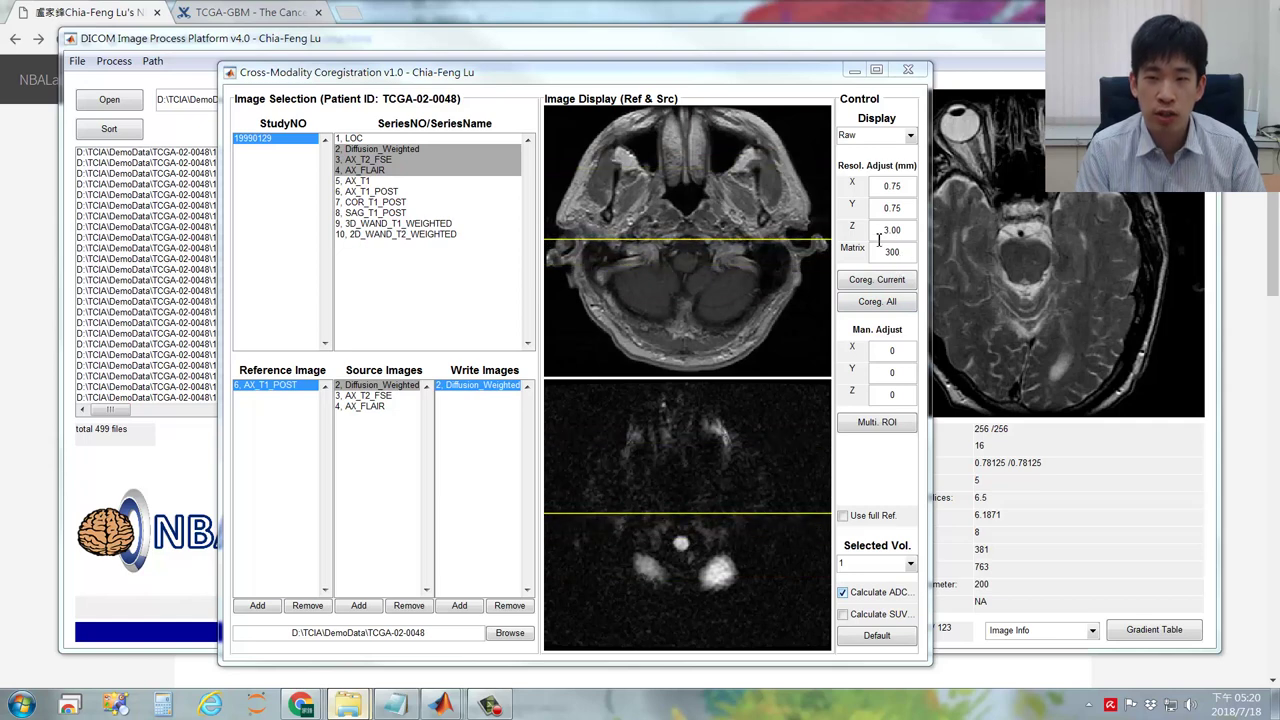
click(889, 304)
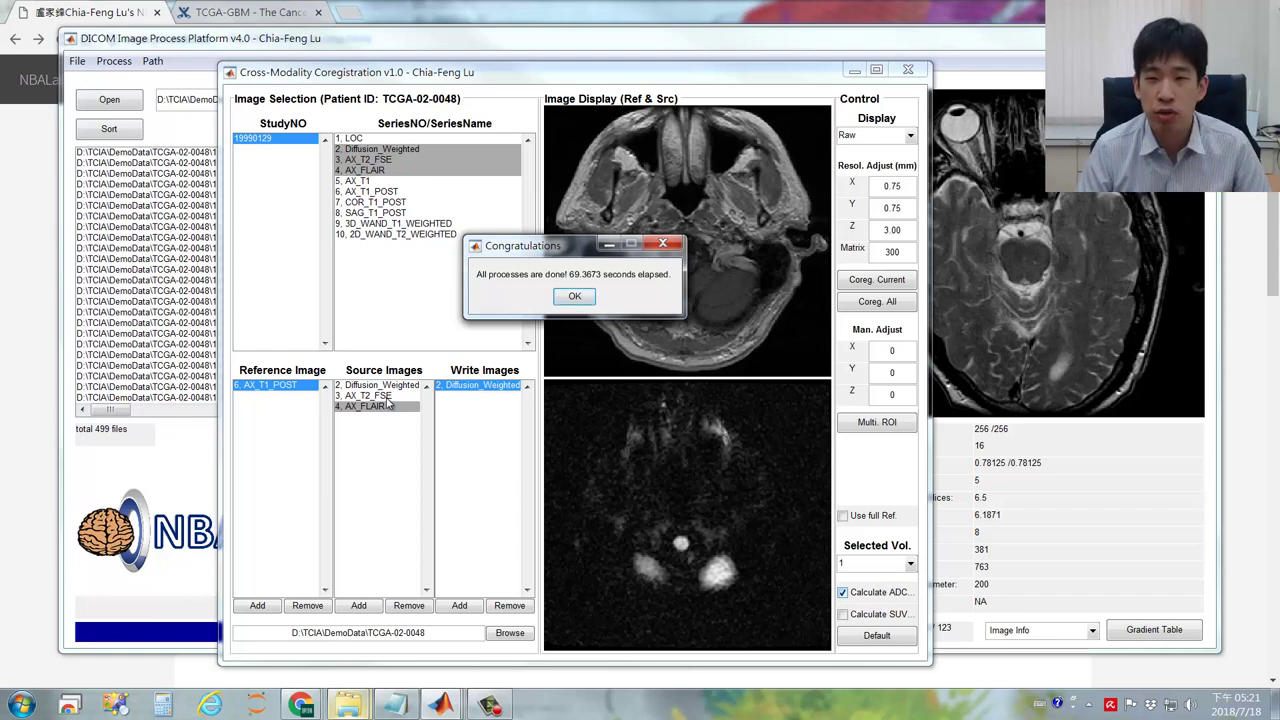
Step: Dismiss the completion message and switch the display to the coregistered source images
click(576, 297)
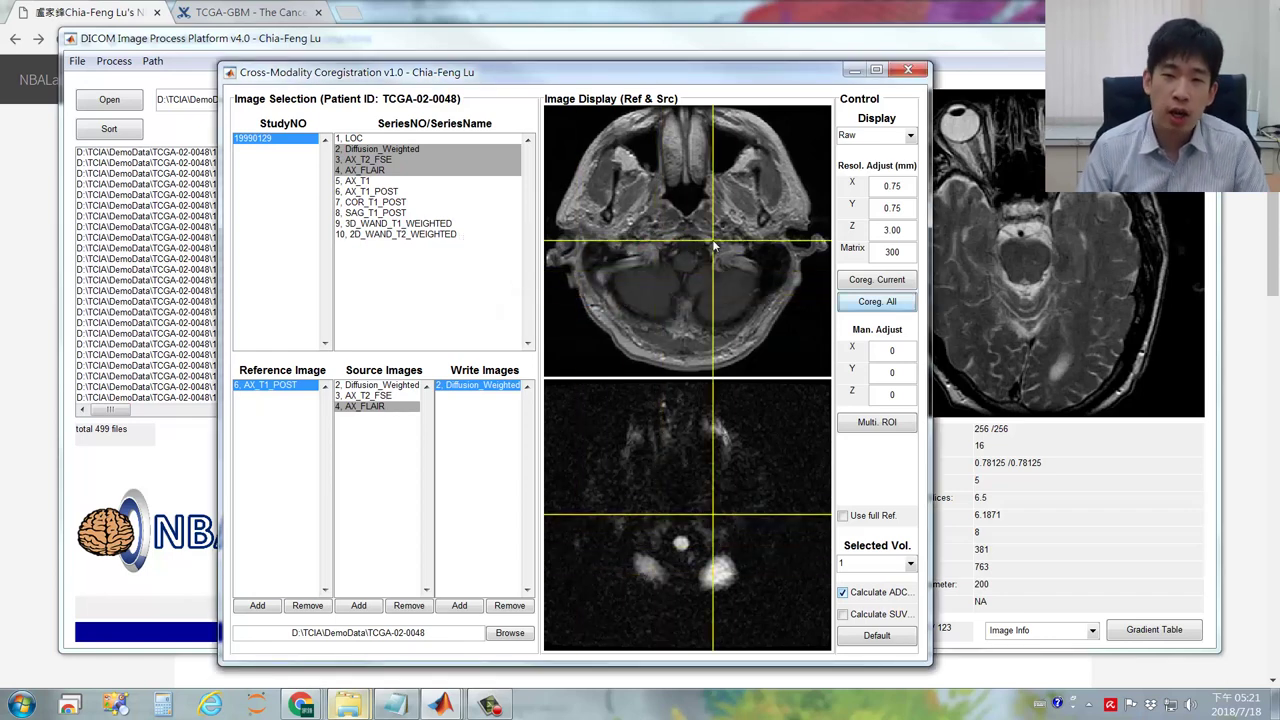
click(868, 135)
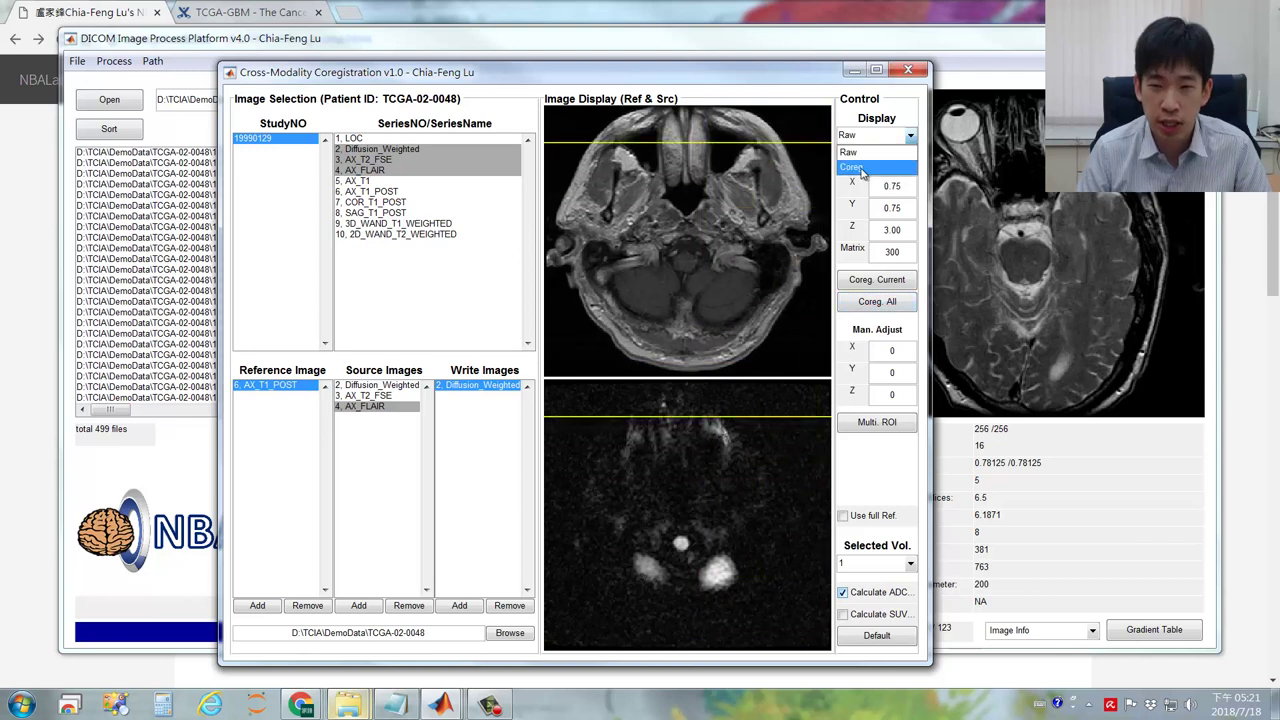
click(858, 168)
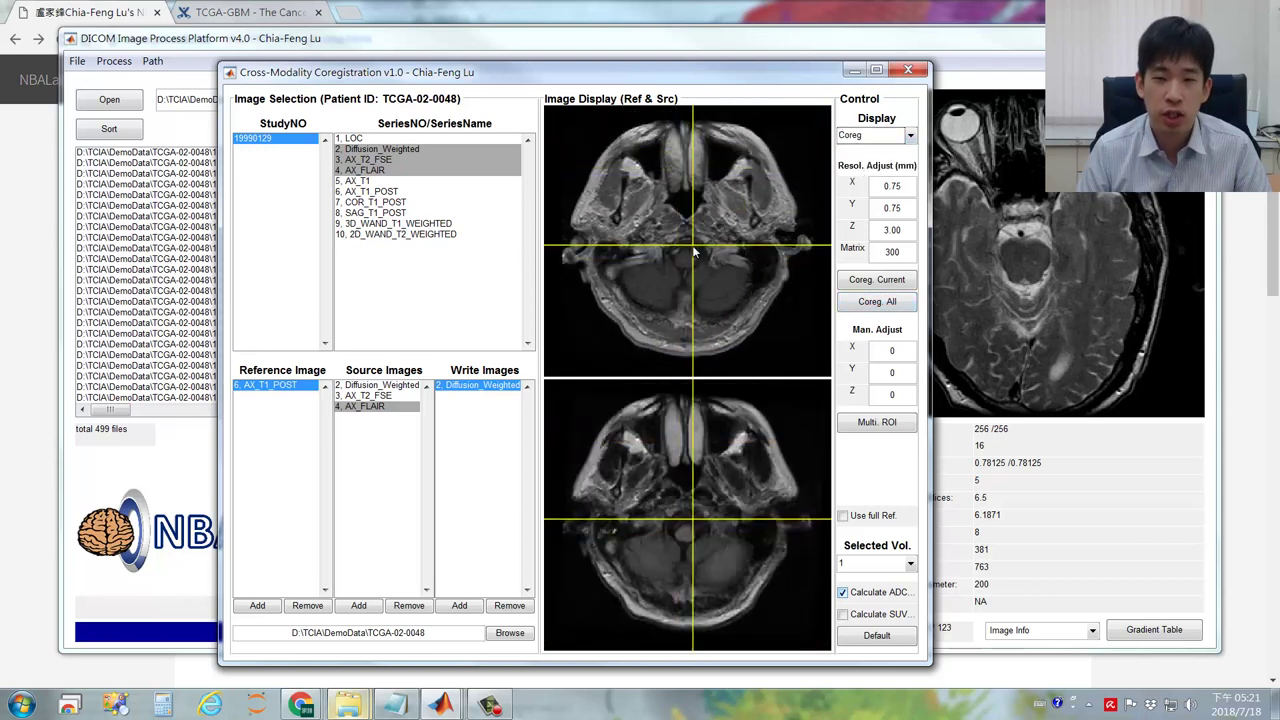
scroll(700, 240, up, 3)
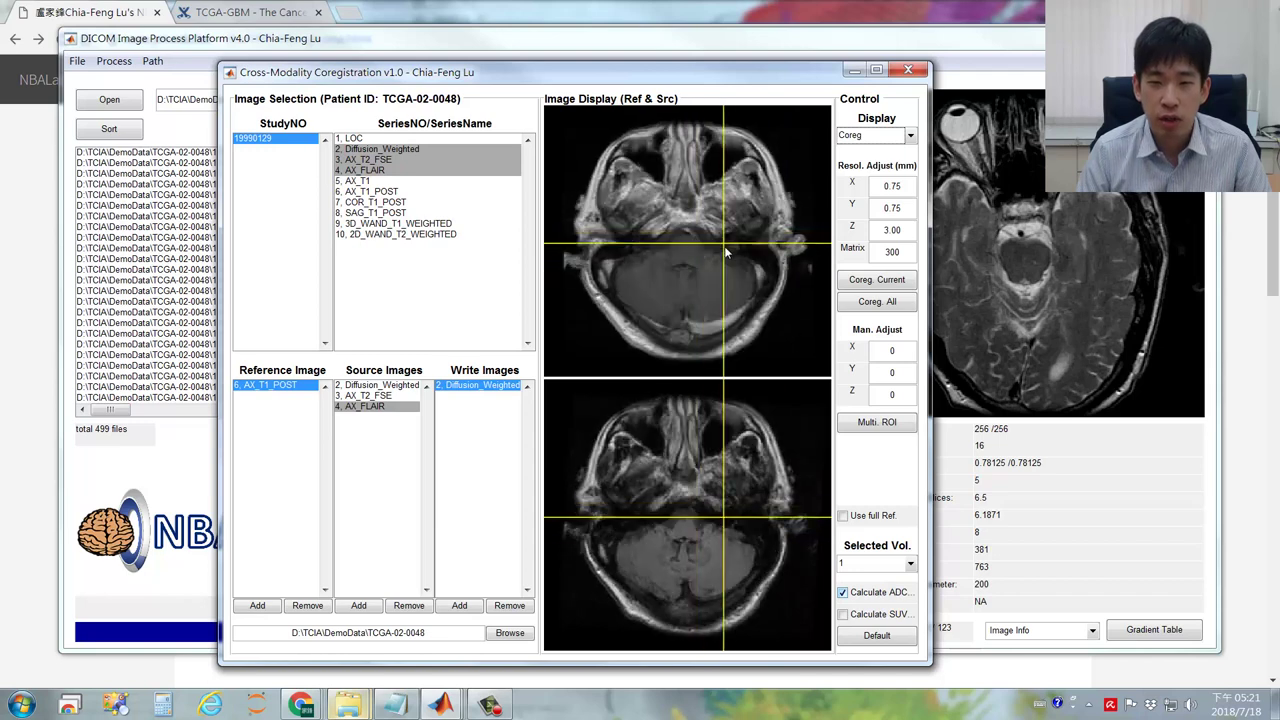
scroll(705, 220, up, 2)
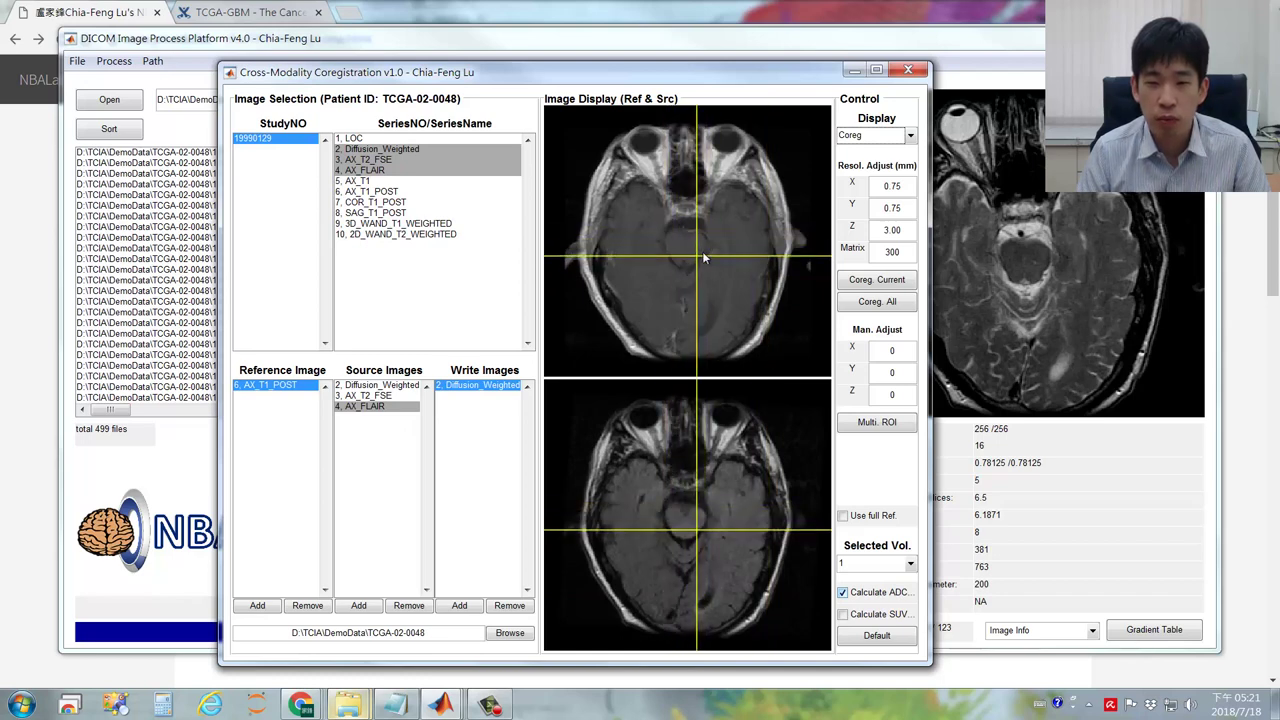
Step: Preview AX_T2_FSE, Diffusion_Weighted, then AX_FLAIR as the source against AX_T1_POST
click(379, 397)
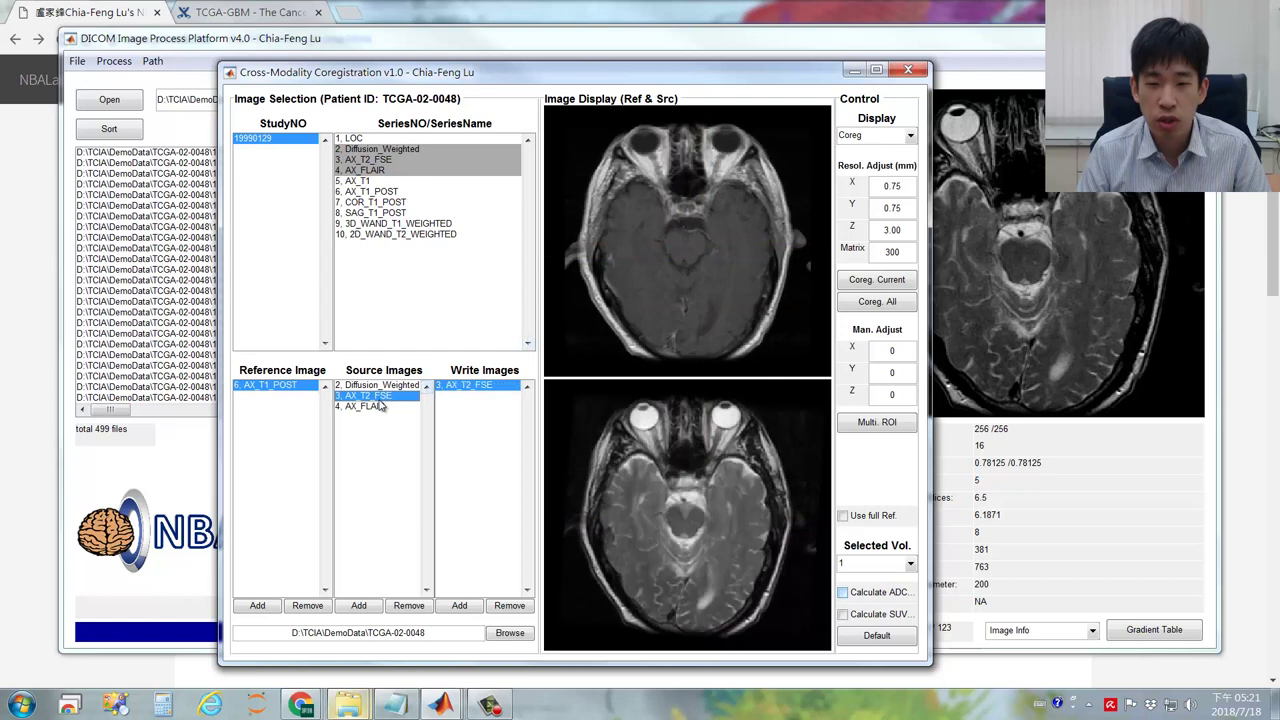
click(381, 385)
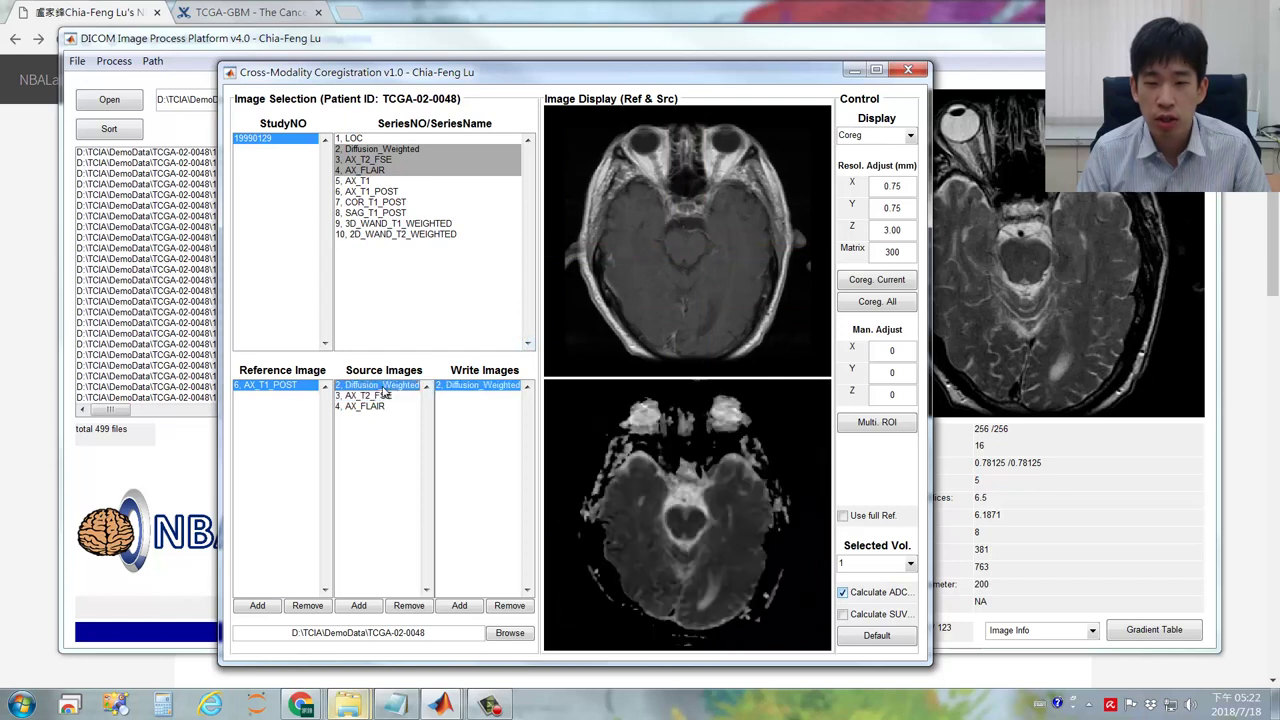
click(378, 396)
click(370, 407)
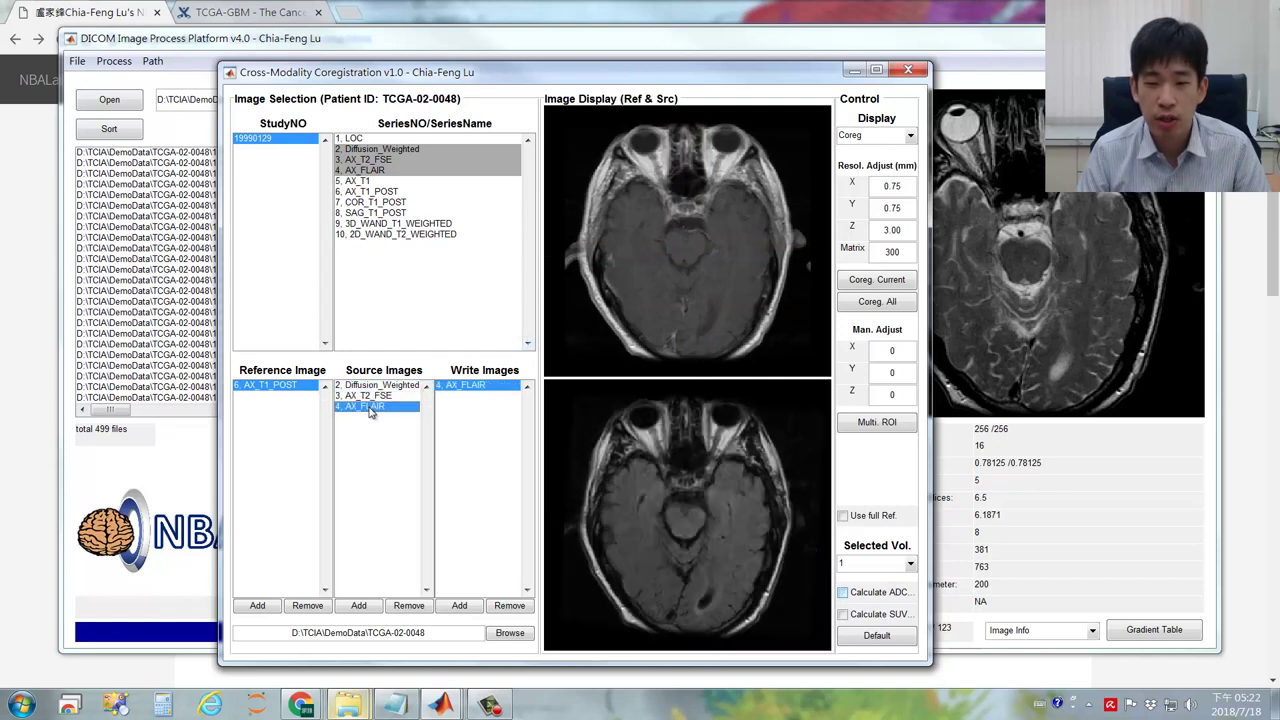
Step: Place a linking crosshair on the FLAIR and T1 post brain images and check two points
click(668, 263)
scroll(670, 266, up, 10)
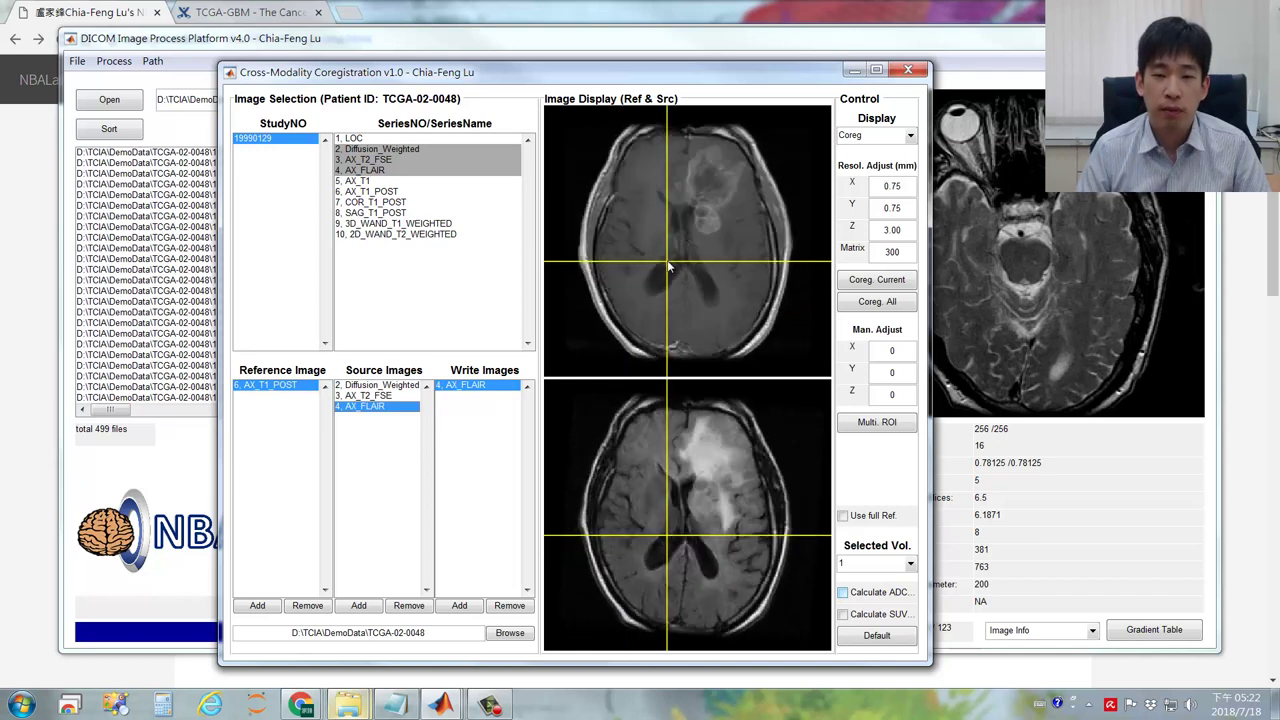
scroll(668, 266, down, 3)
click(710, 246)
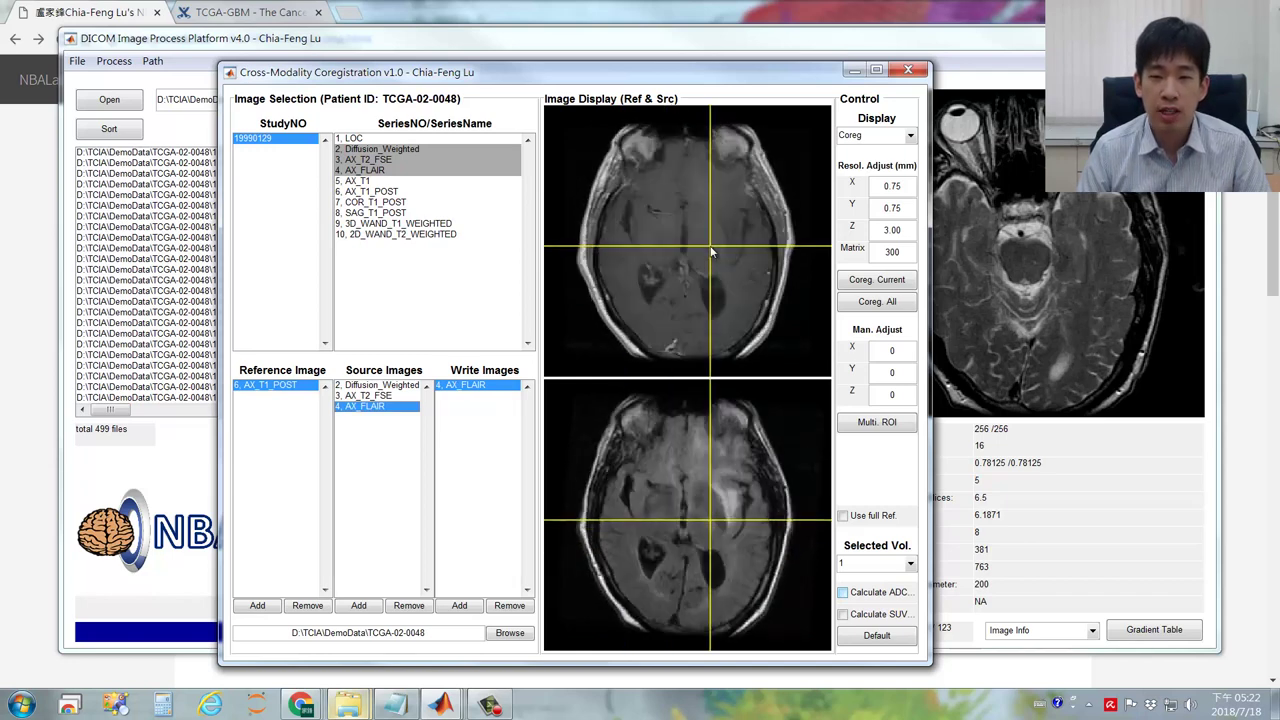
scroll(711, 250, down, 3)
scroll(712, 252, up, 10)
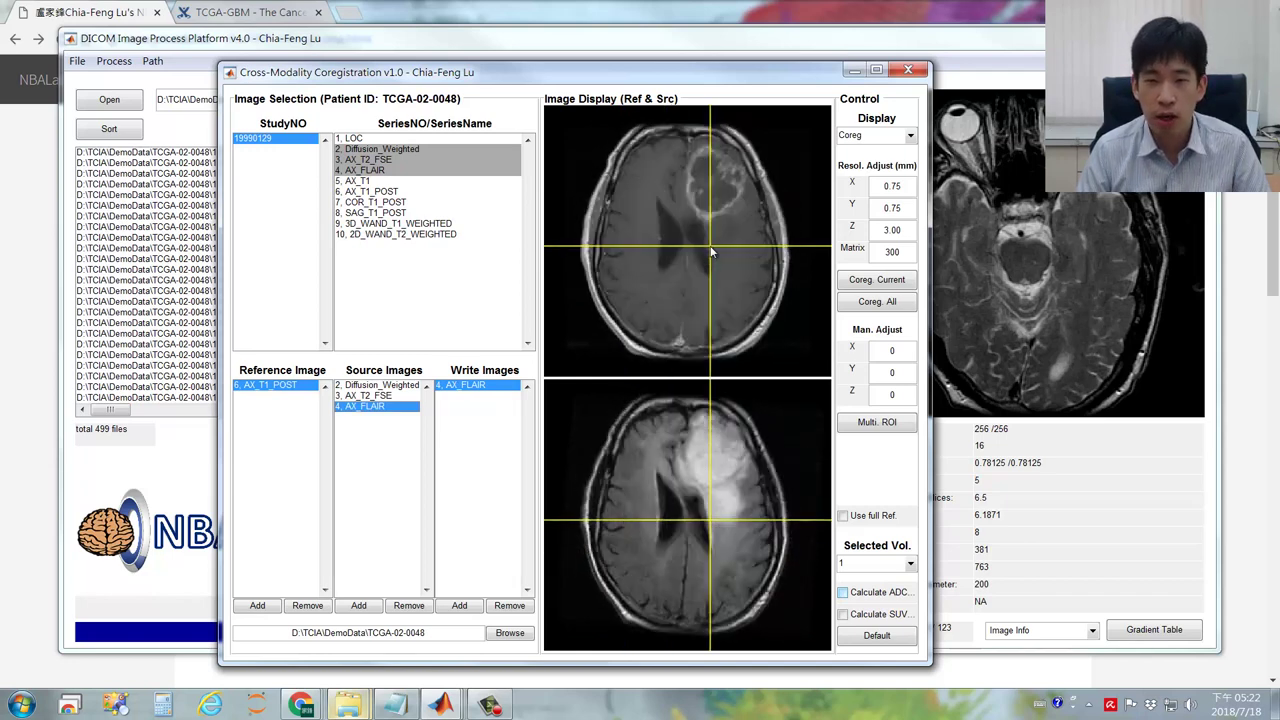
Step: Scroll through the aligned slices and run Coreg. All again for all source series
scroll(712, 252, down, 15)
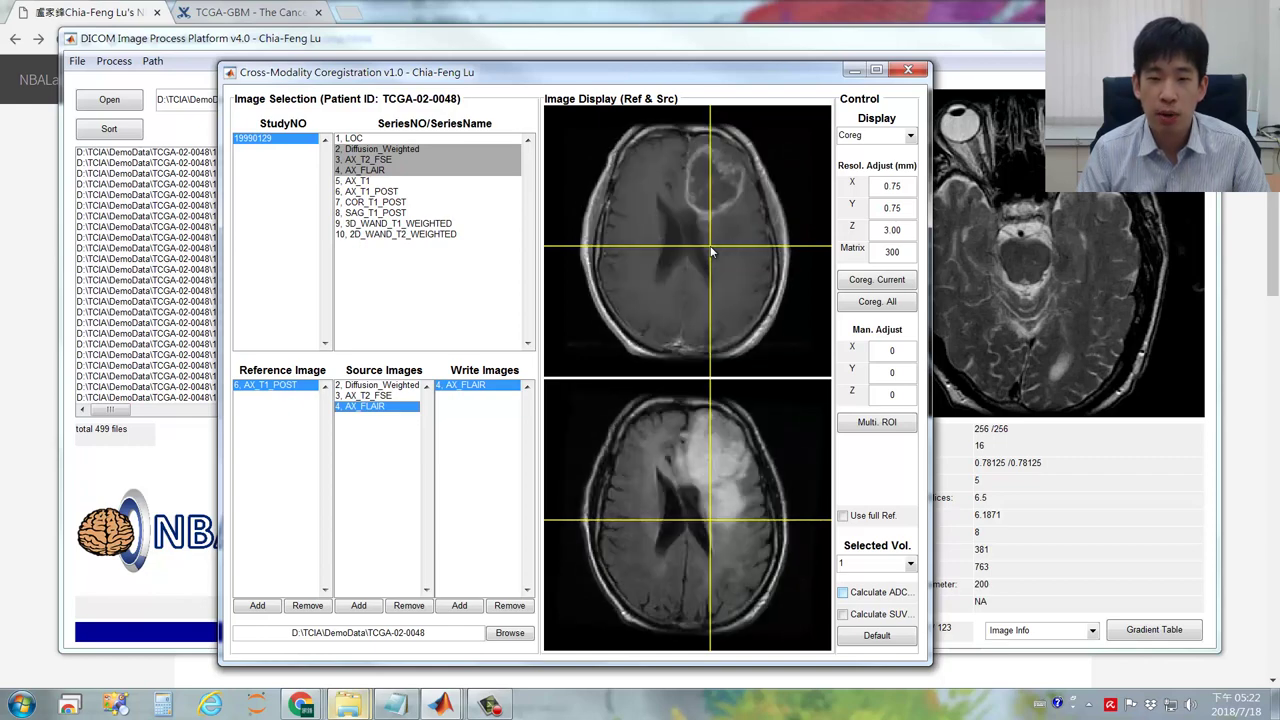
scroll(712, 252, up, 5)
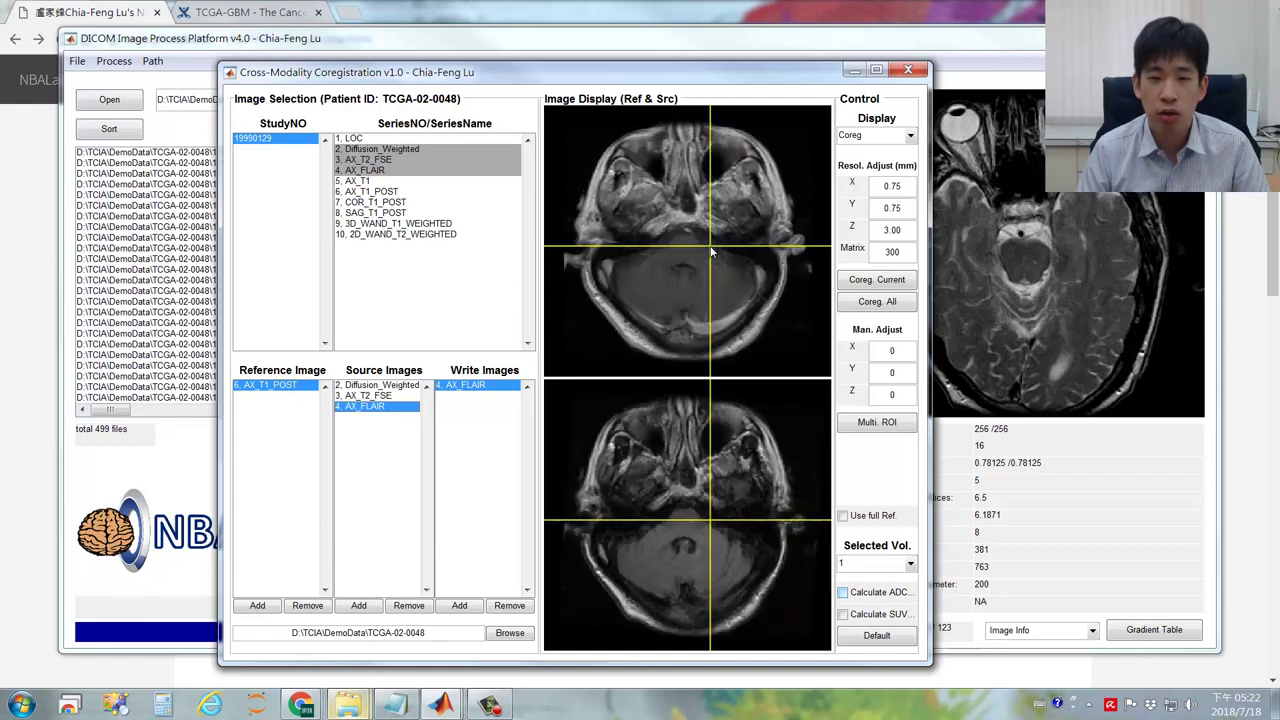
scroll(712, 252, up, 8)
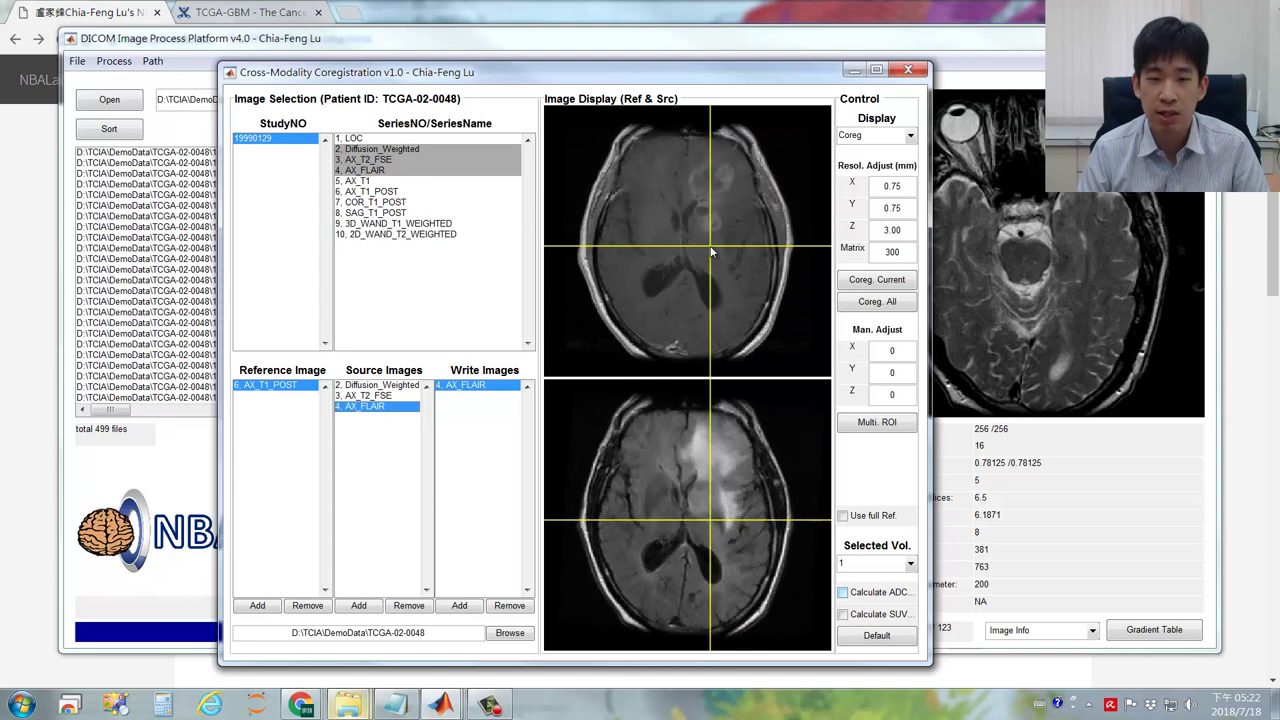
scroll(712, 252, down, 6)
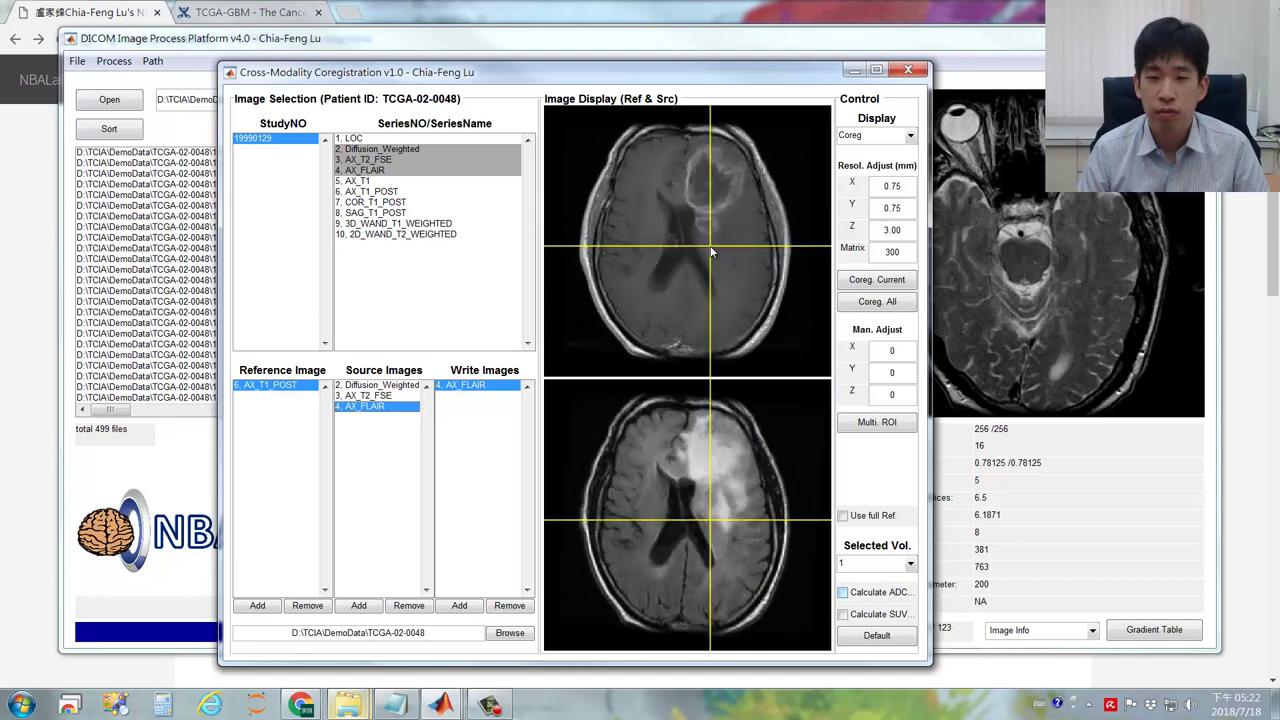
scroll(710, 240, up, 3)
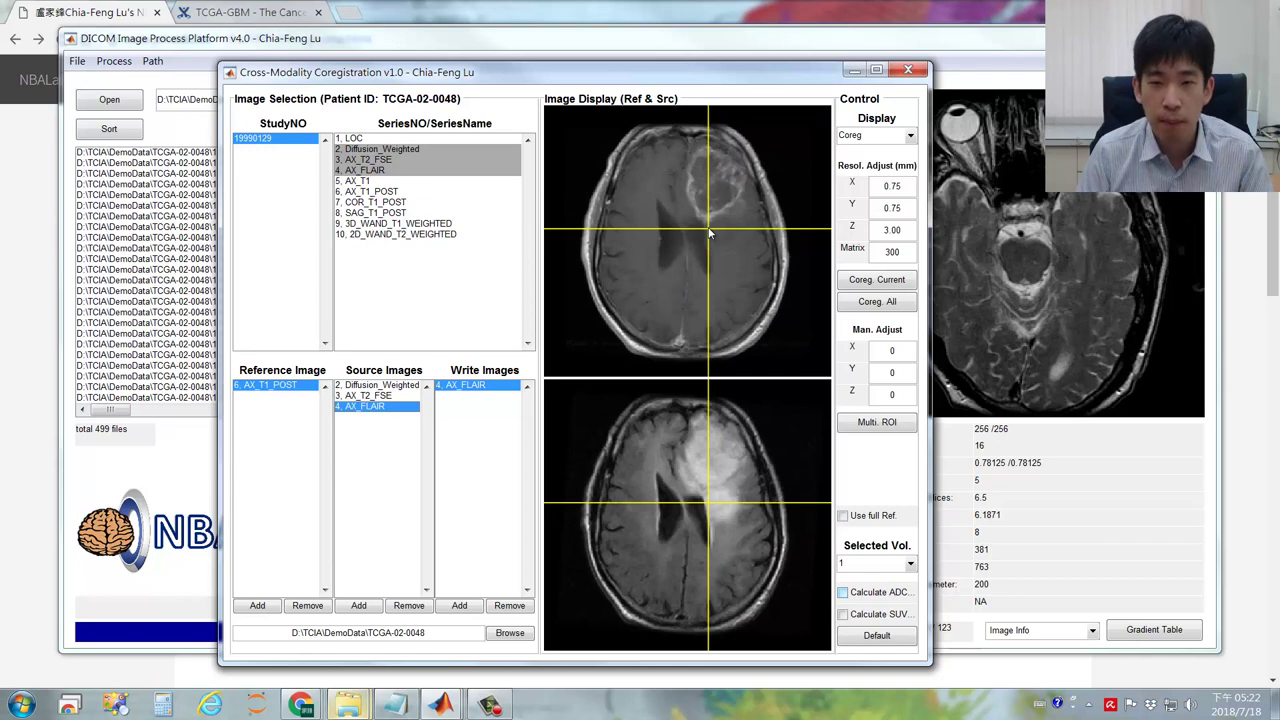
scroll(712, 232, up, 1)
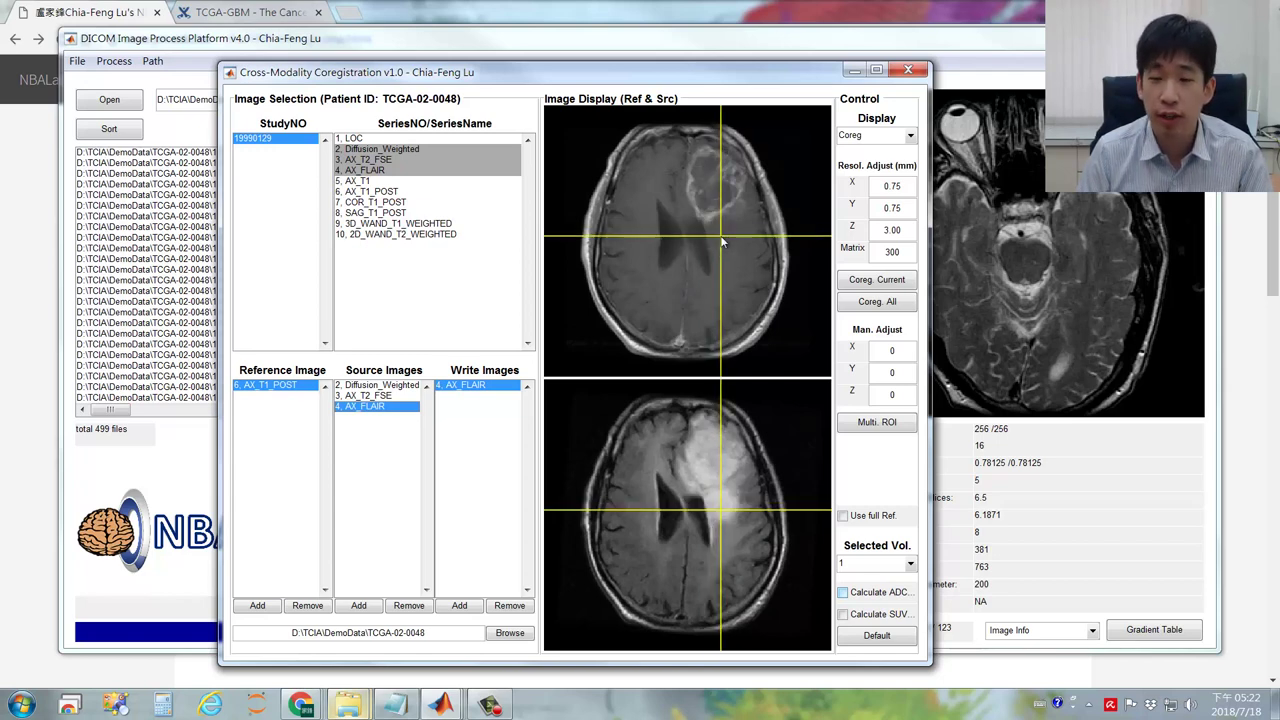
click(866, 302)
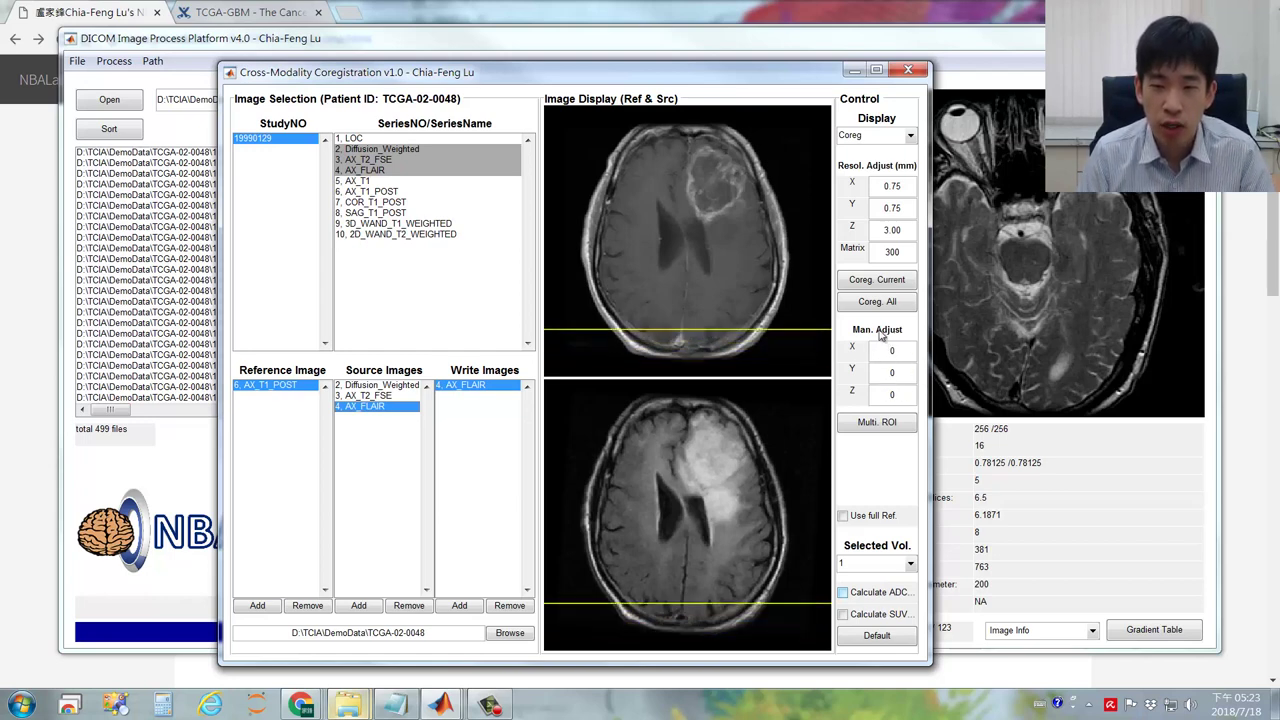
click(743, 336)
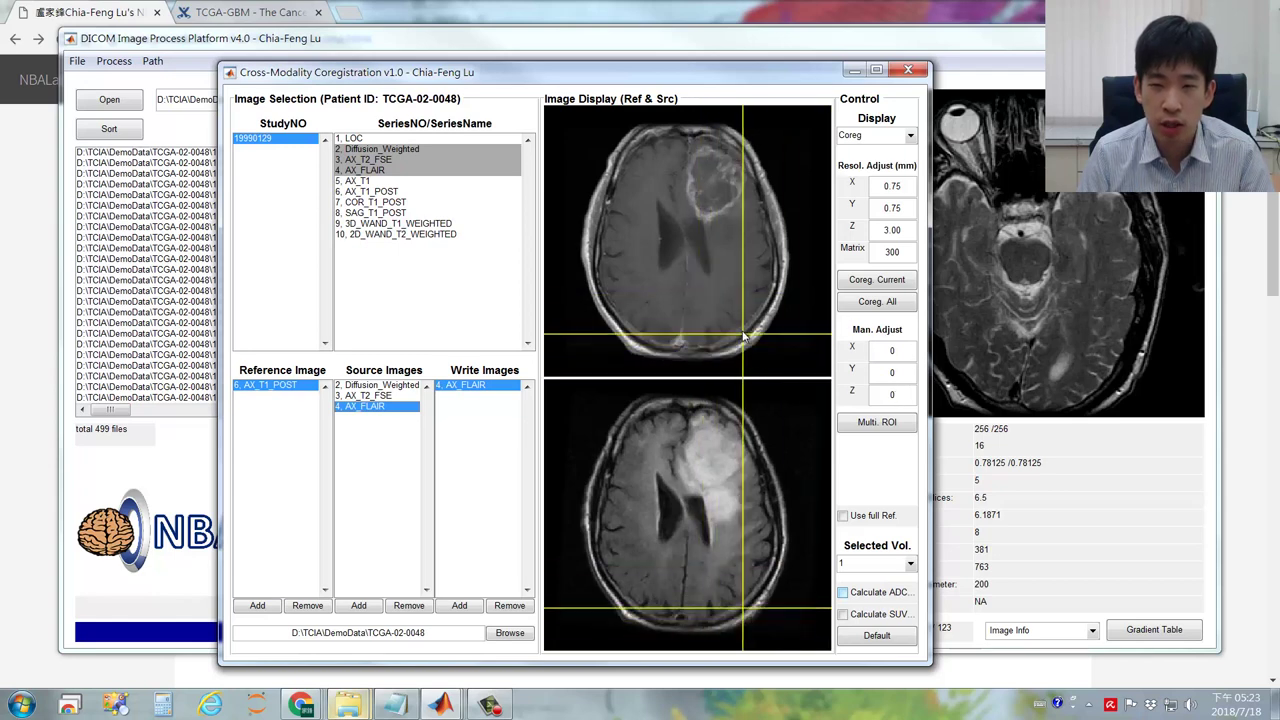
click(911, 396)
double_click(891, 396)
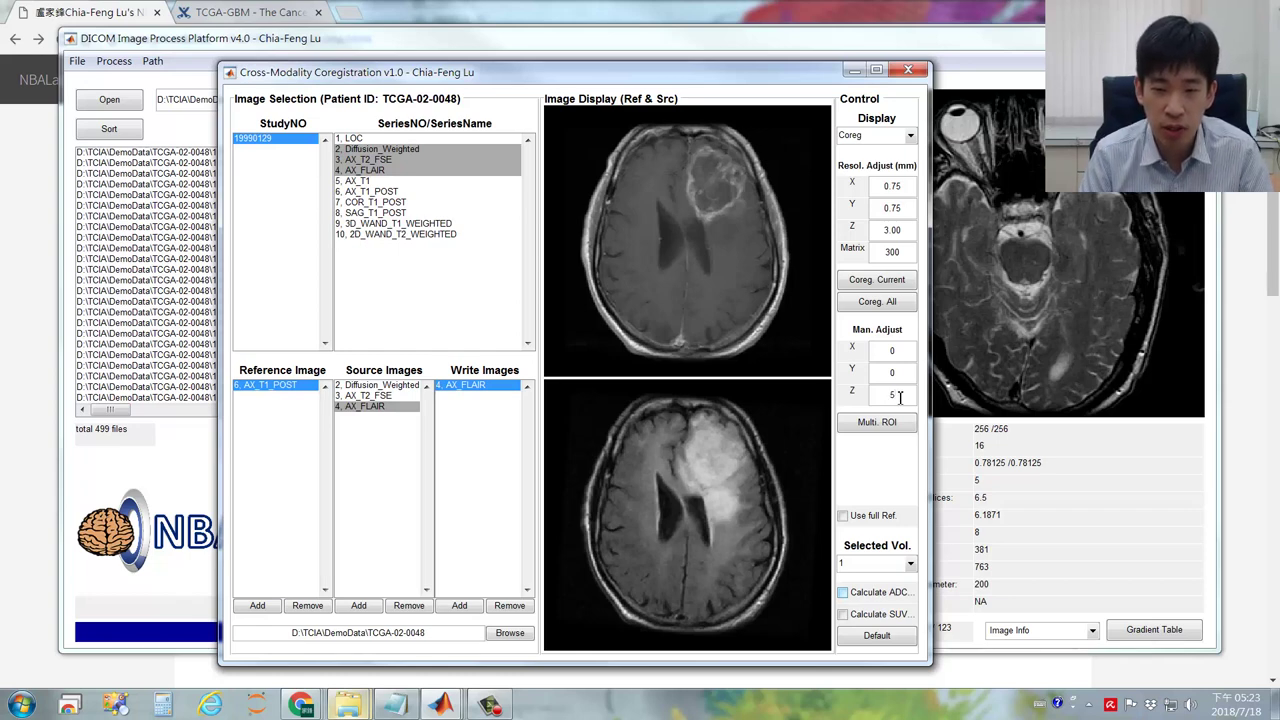
key(Return)
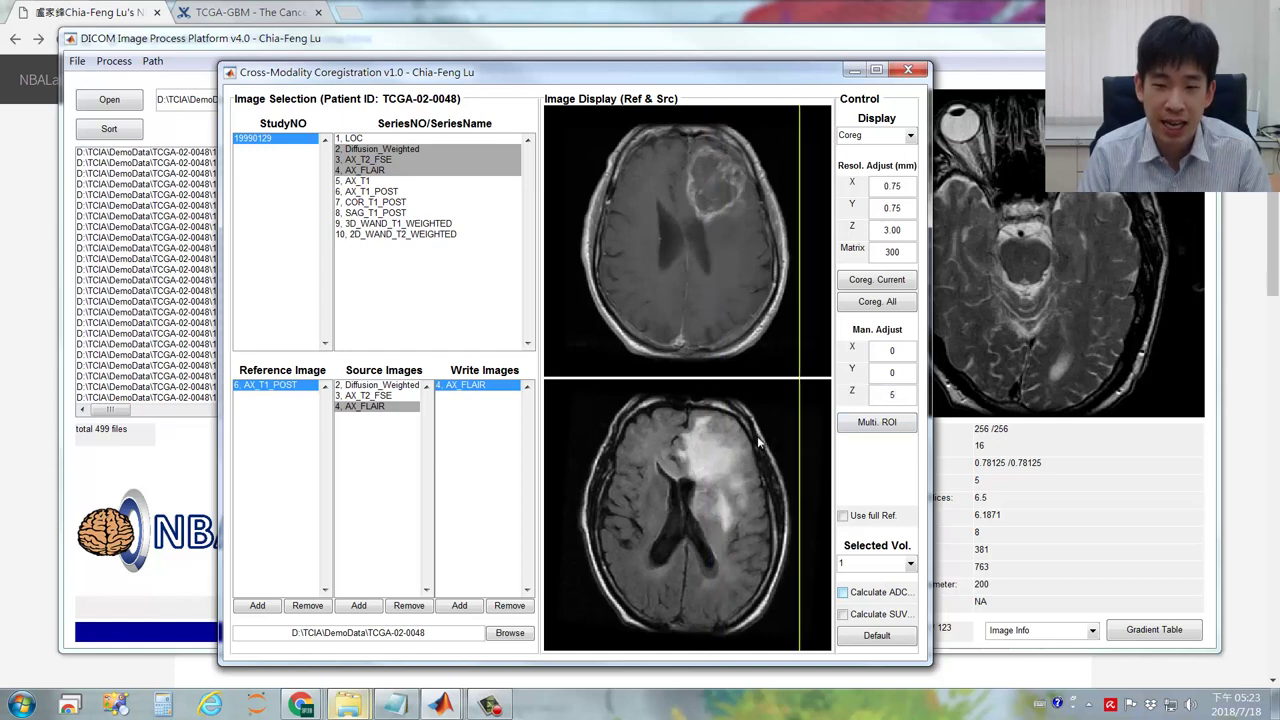
scroll(689, 479, down, 2)
scroll(689, 479, down, 5)
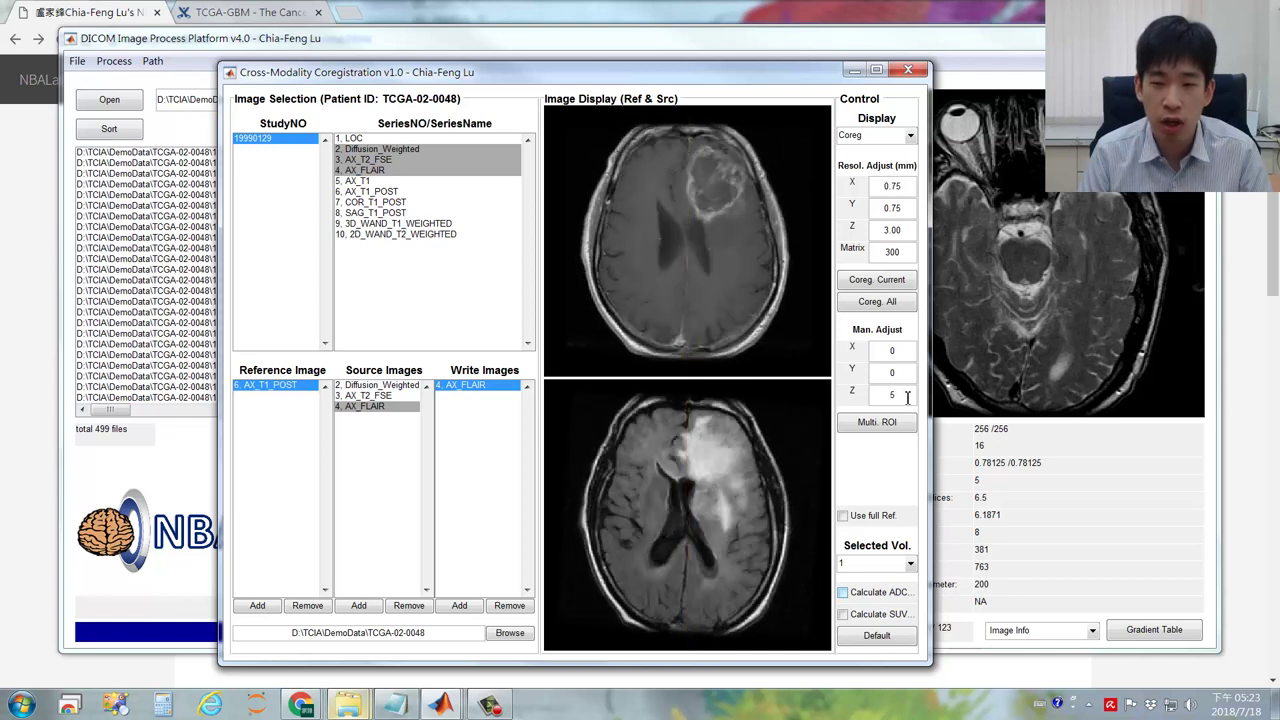
drag(907, 397, 850, 403)
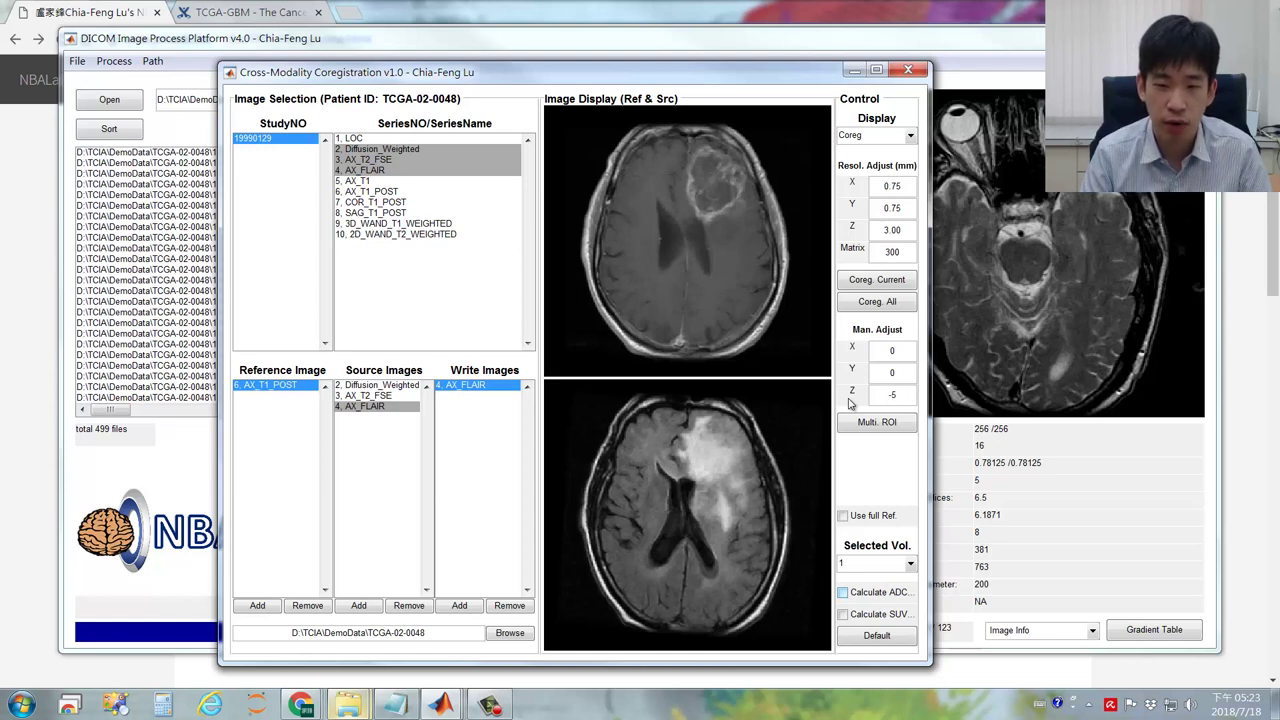
key(Return)
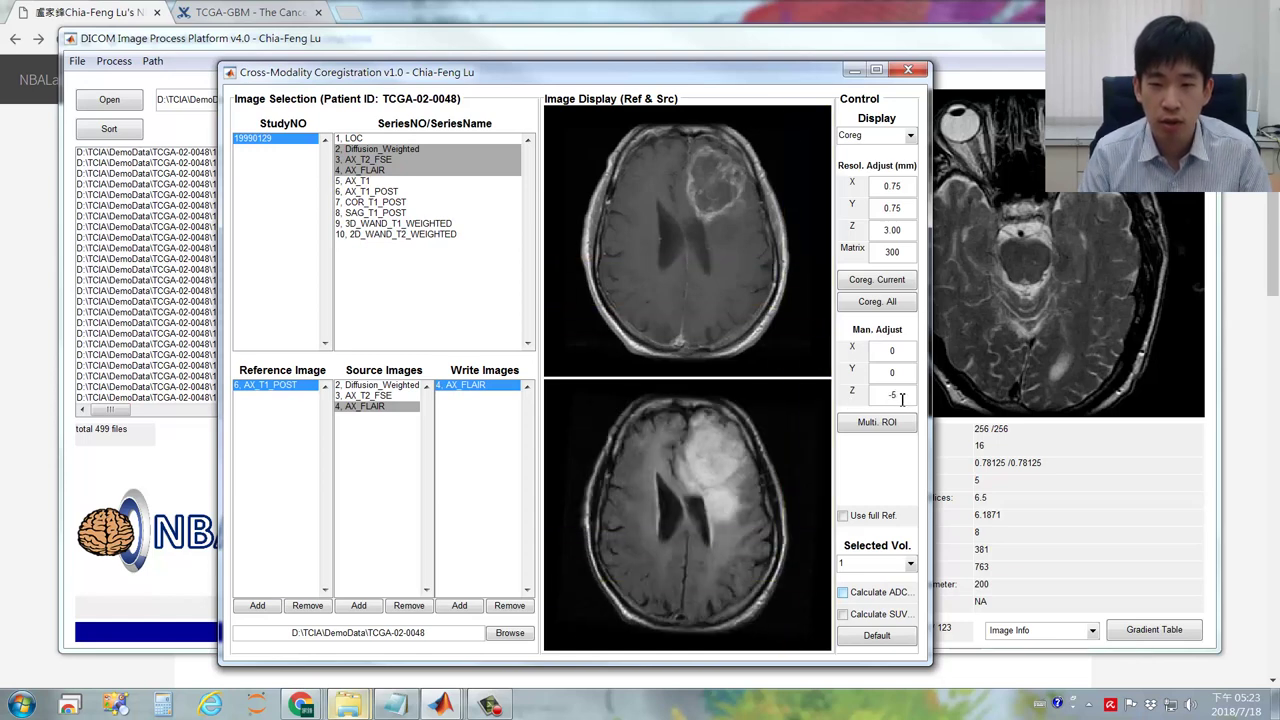
drag(902, 397, 875, 400)
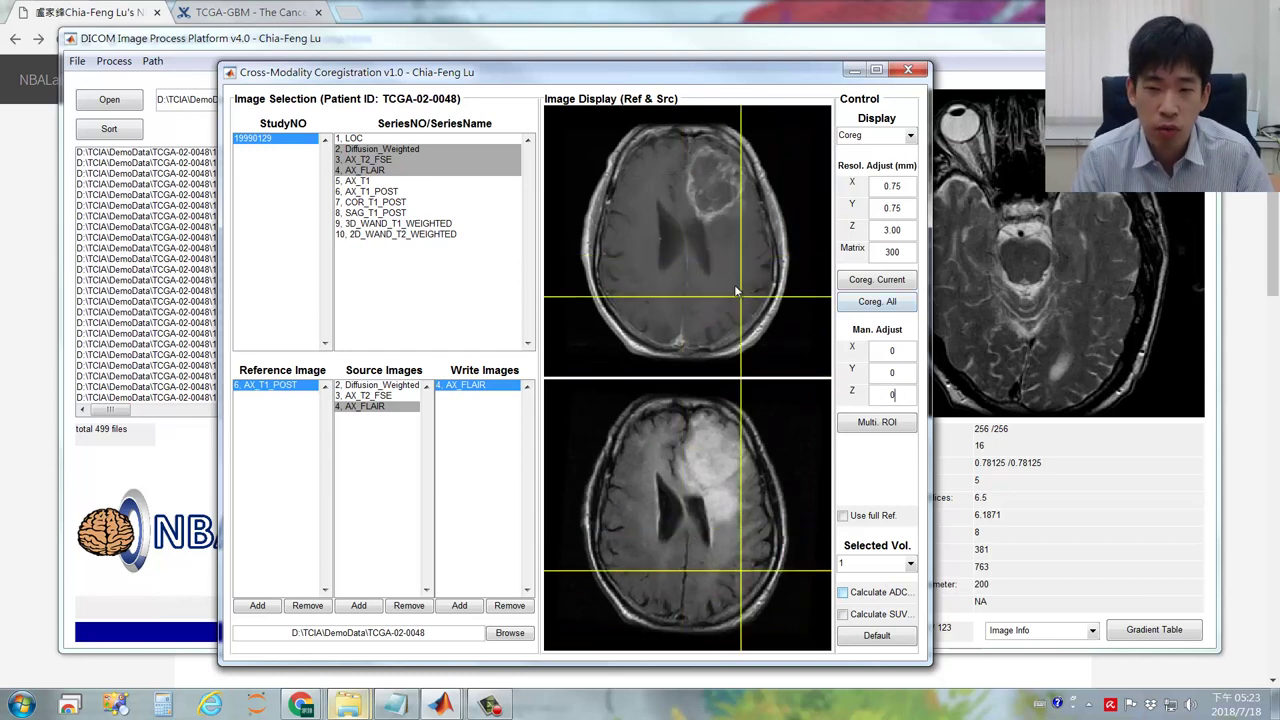
scroll(698, 265, down, 5)
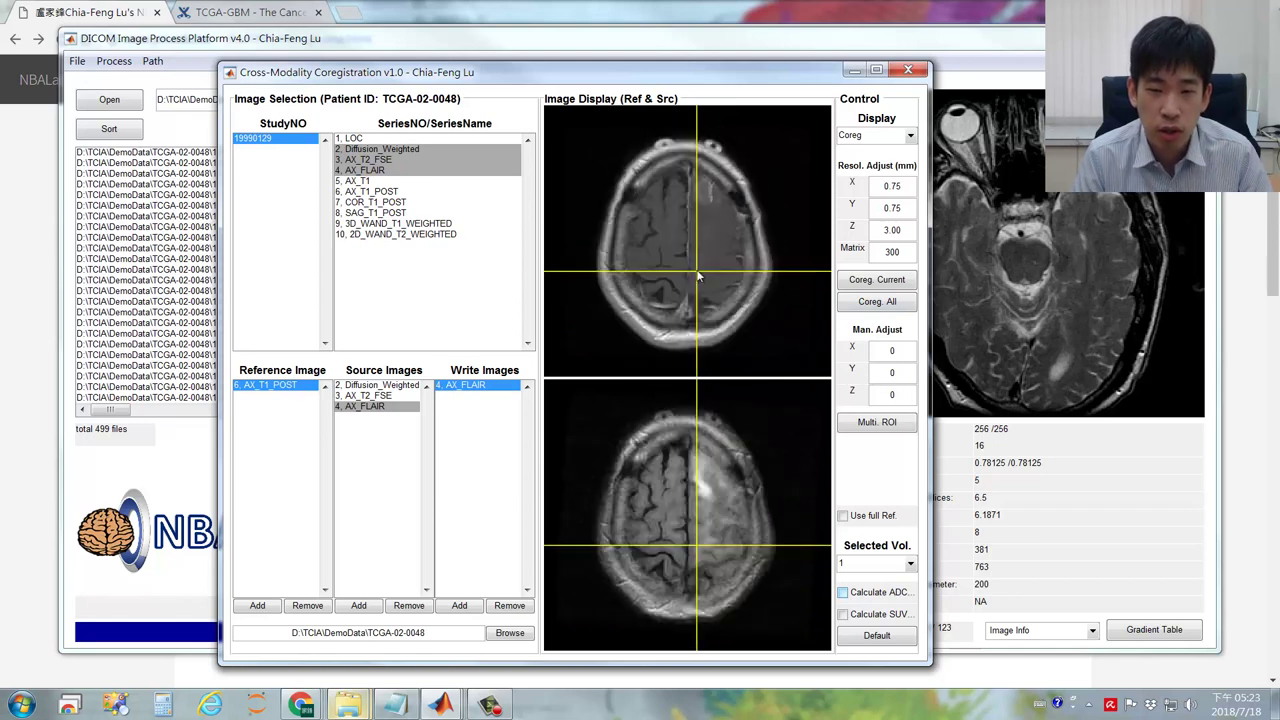
scroll(698, 270, down, 3)
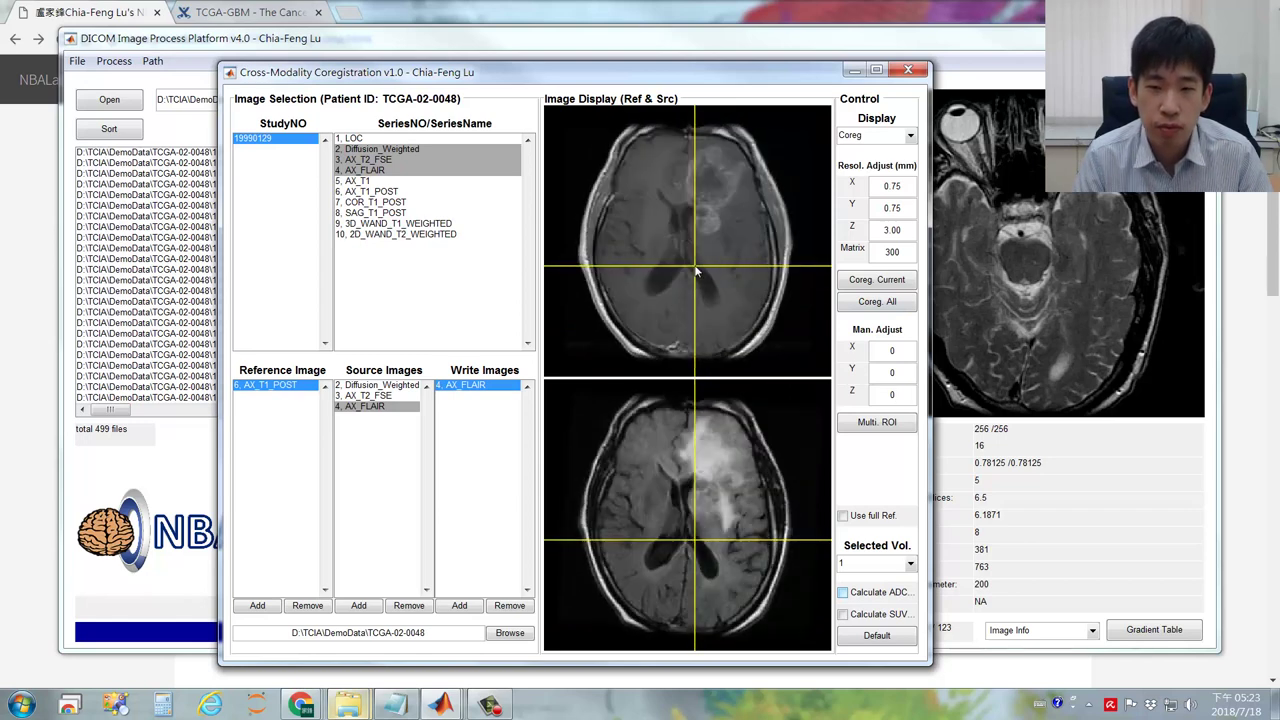
scroll(655, 290, down, 2)
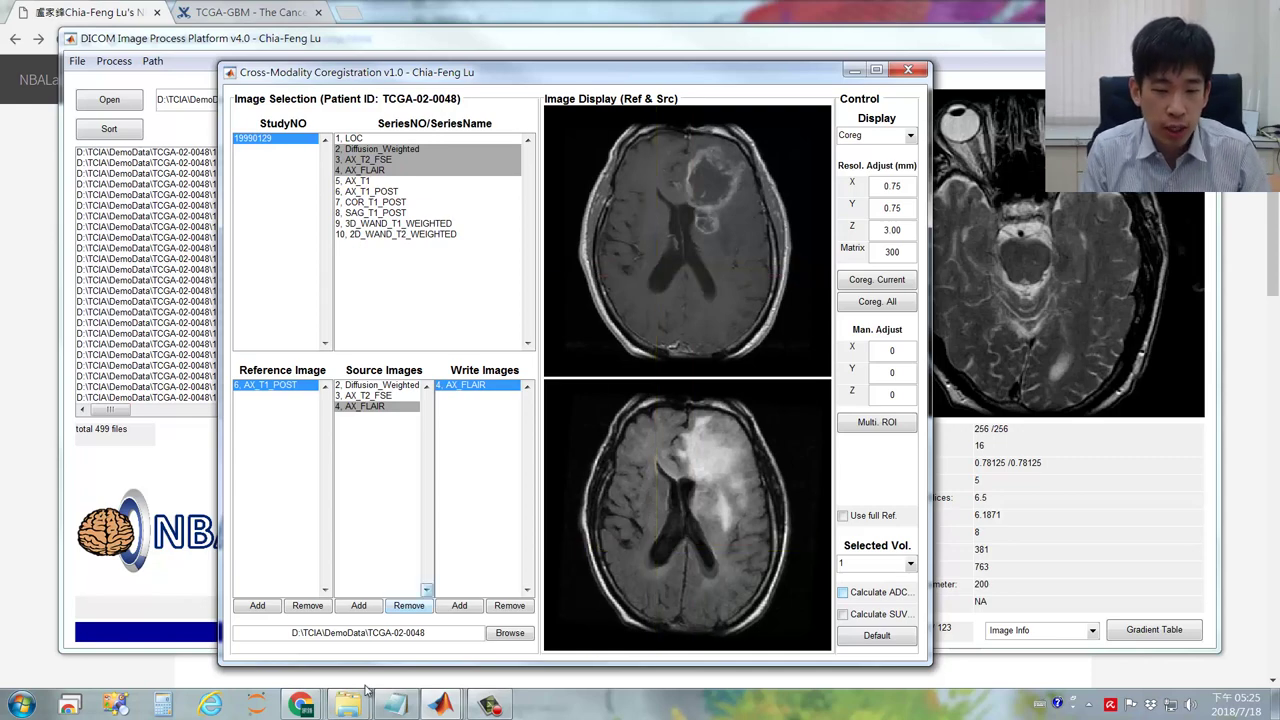
mouse_move(352, 710)
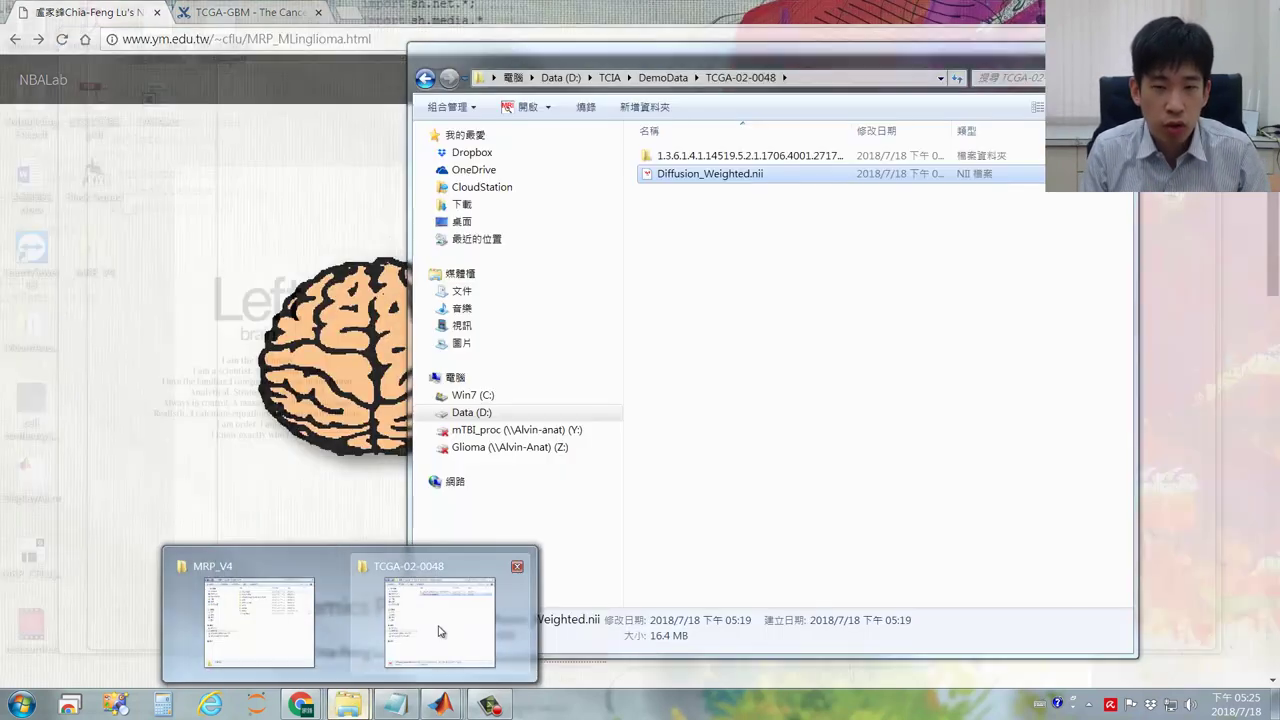
Step: In the TCGA-02-0048 folder, inspect the details of reg_AX_FLAIR.nii and AX_T1_POST.nii
click(443, 632)
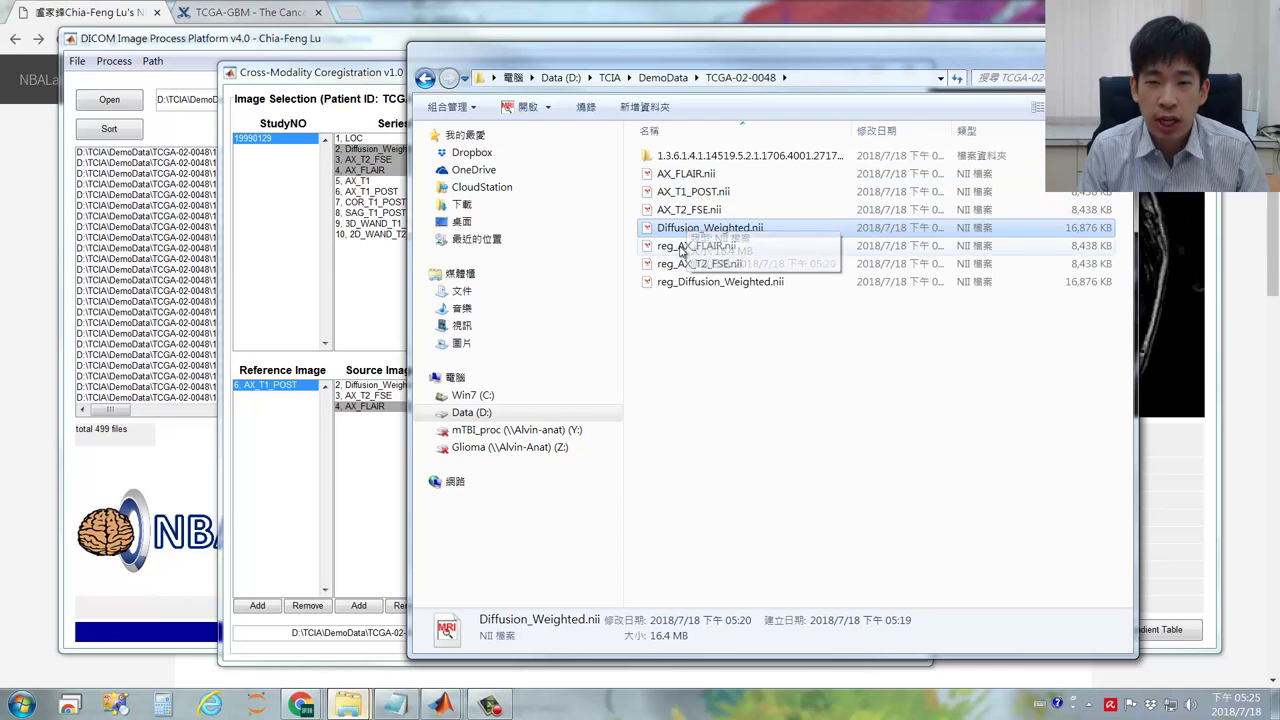
click(714, 247)
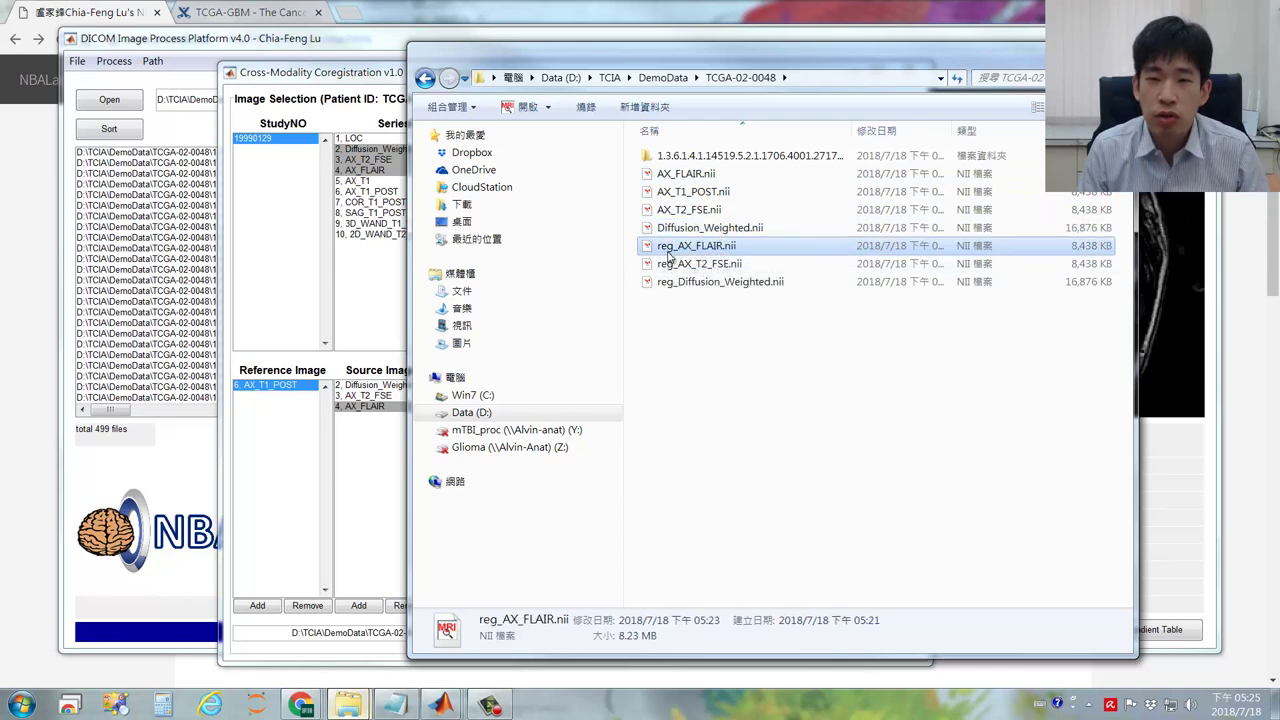
click(704, 193)
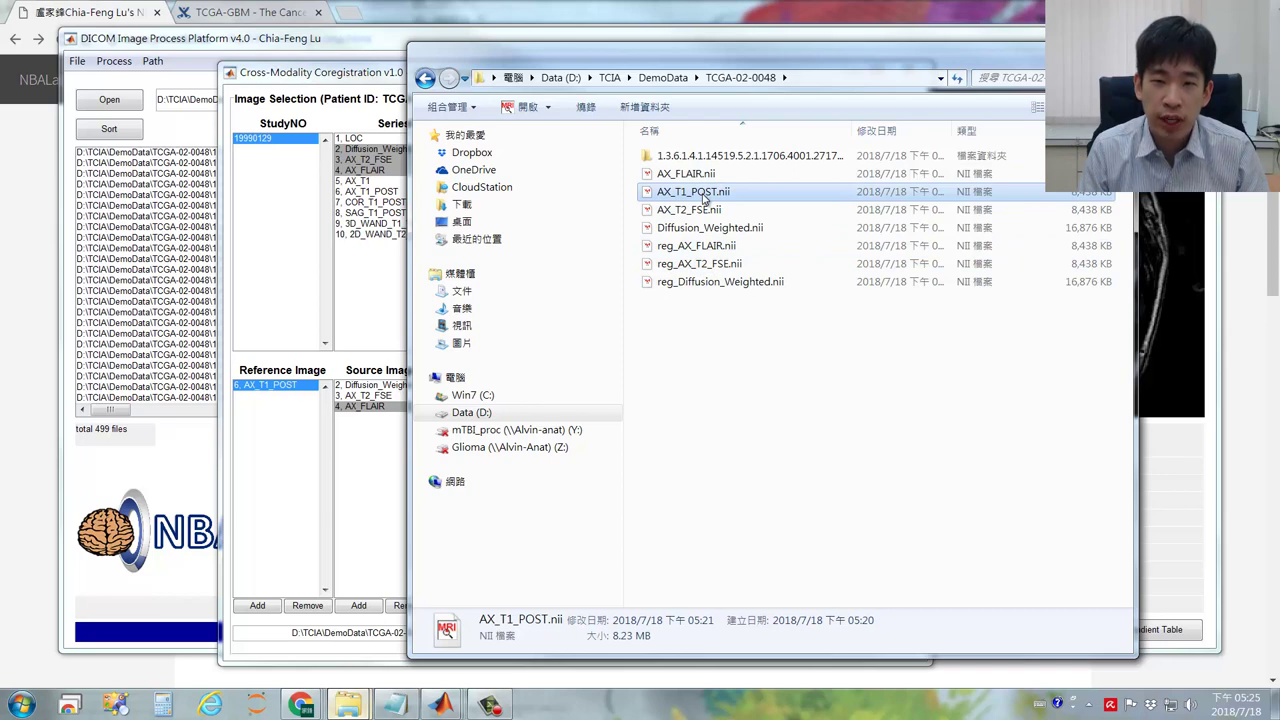
click(757, 307)
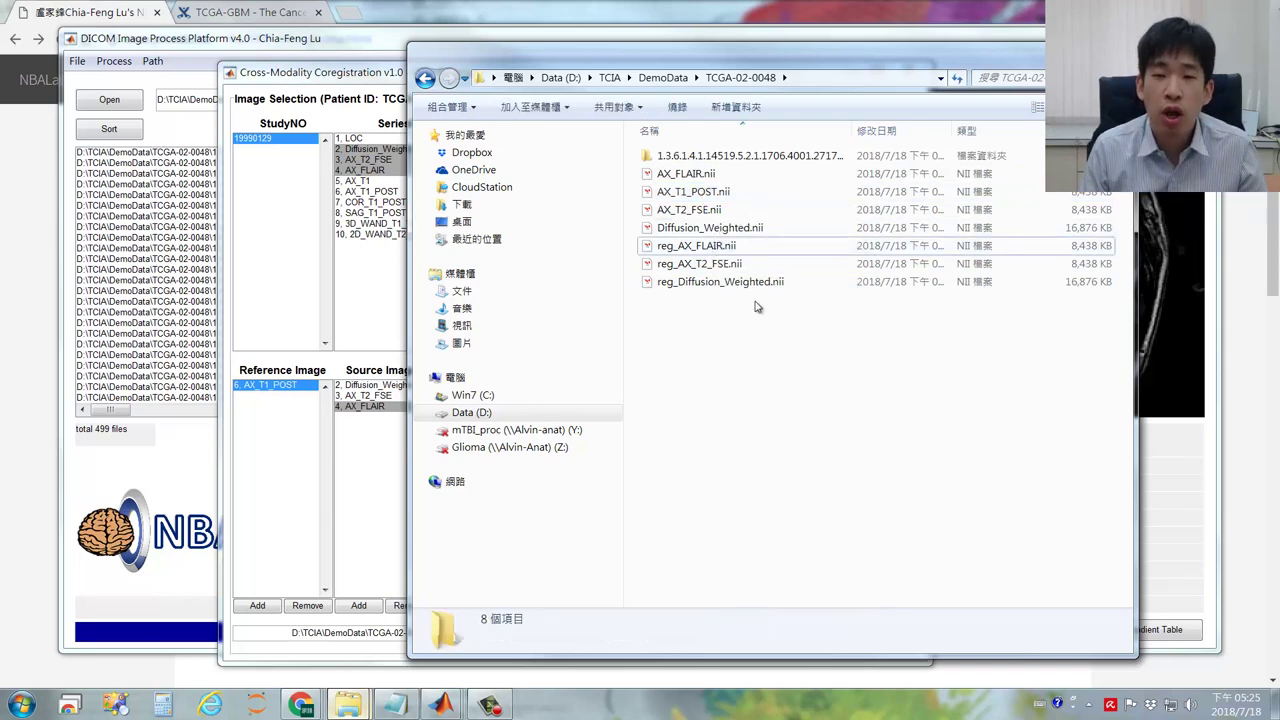
click(698, 248)
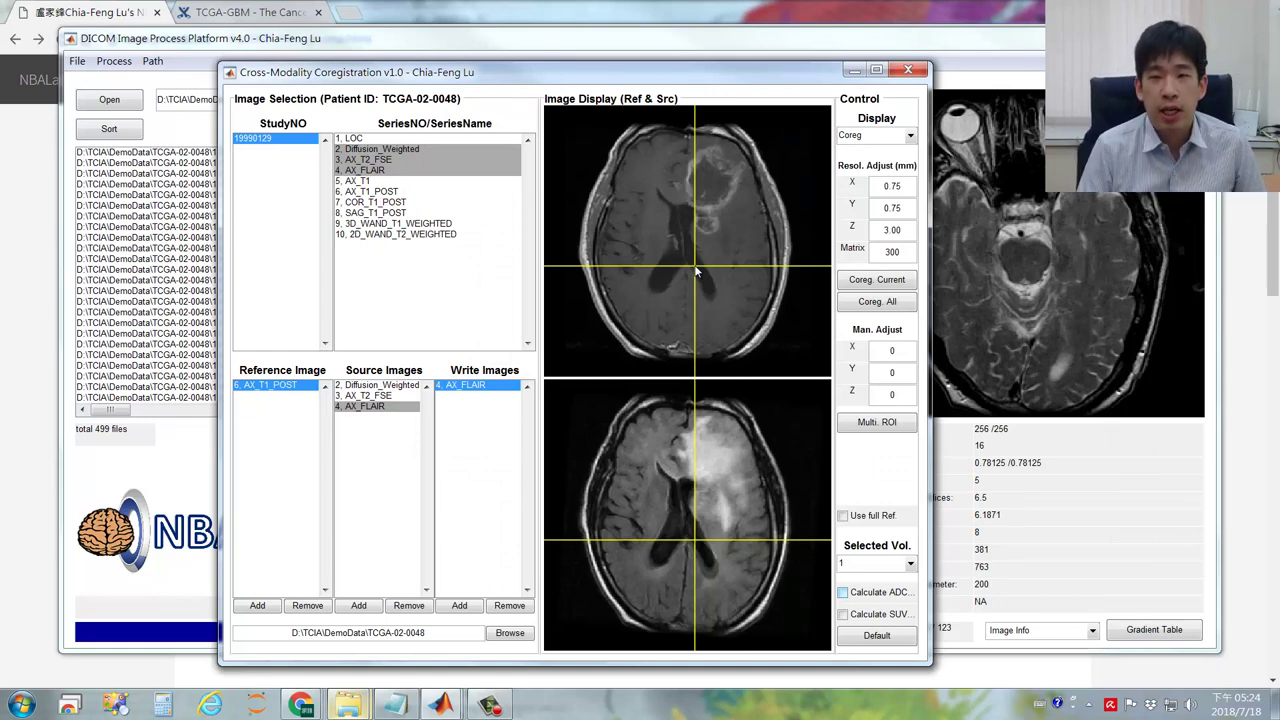
Step: Scroll through the matching T1 post-contrast and FLAIR tumour slices
scroll(697, 270, down, 3)
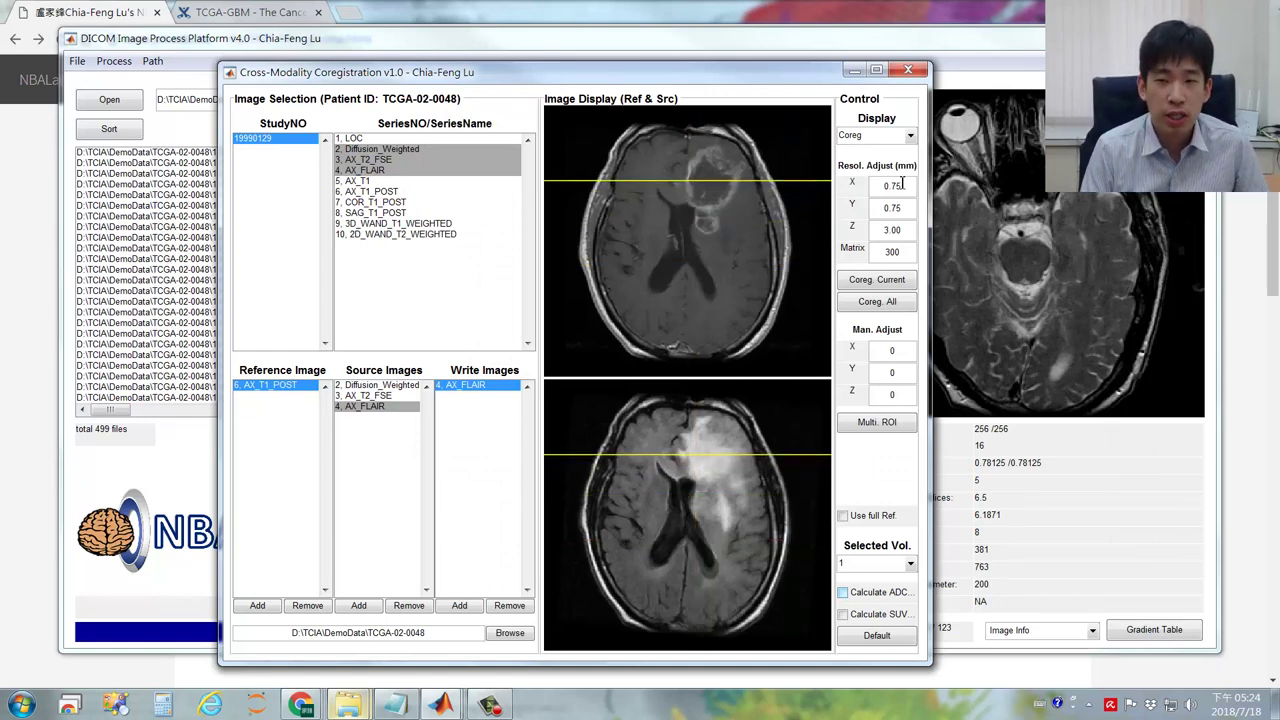